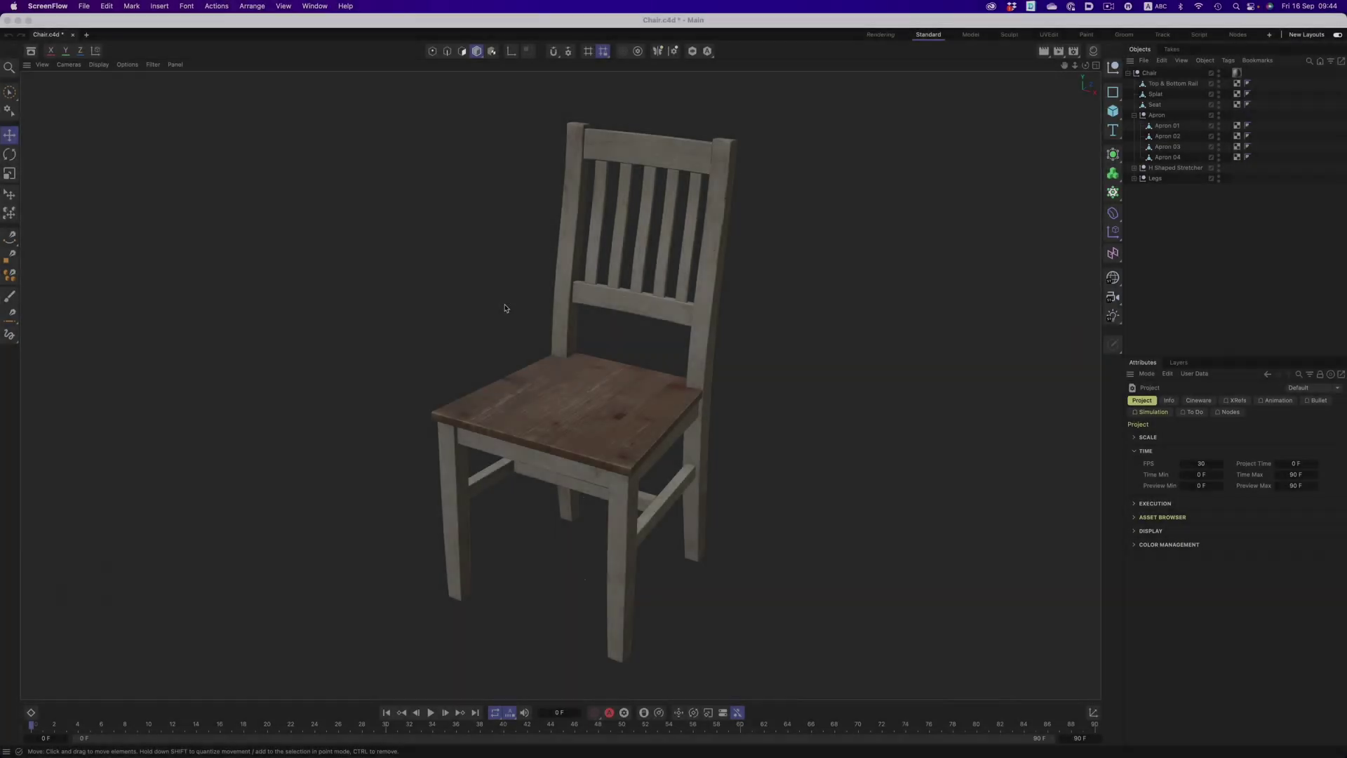
- Export the chair project as a Wavefront OBJ with the material option set to Original Paths
{"action": "left_click_drag", "start_coordinate": [523, 384], "coordinate": [581, 381], "text": "alt"}
{"action": "left_click", "coordinate": [81, 5]}
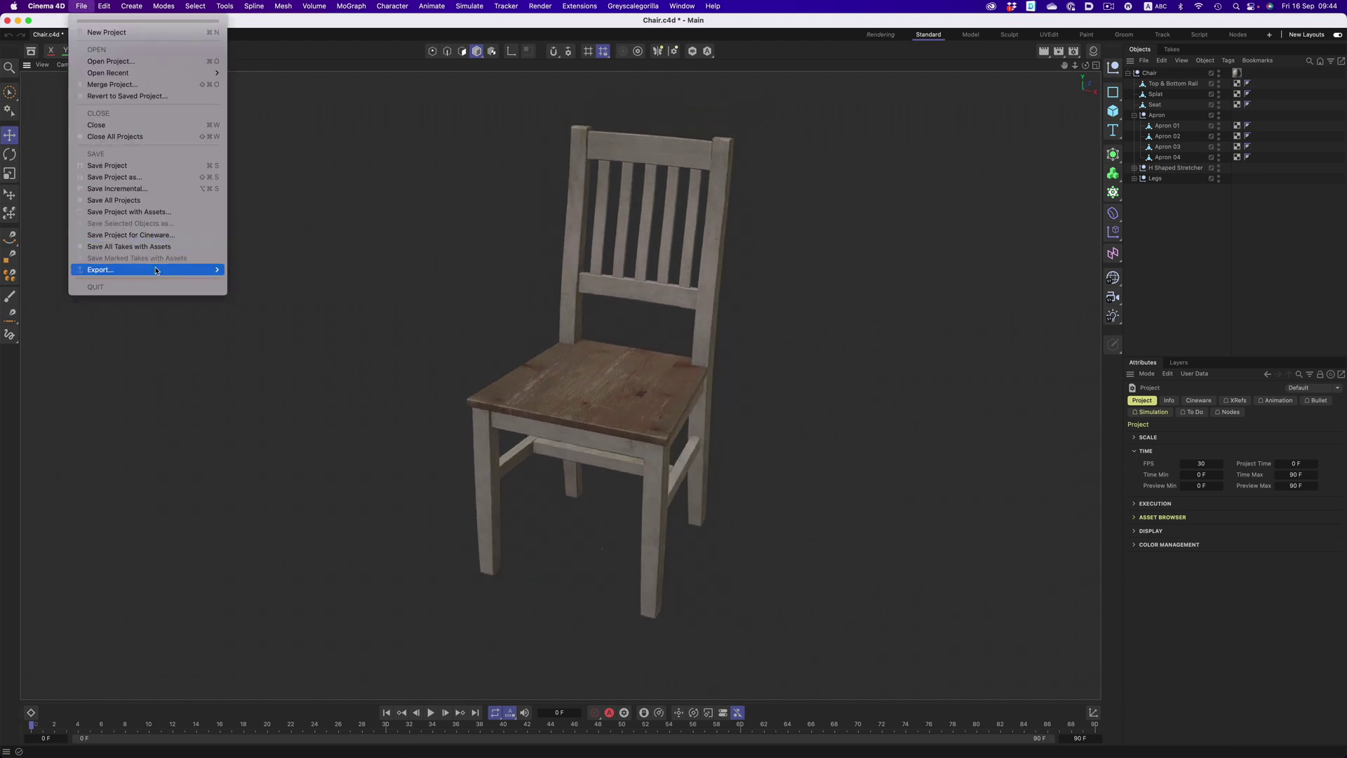
{"action": "mouse_move", "coordinate": [158, 269]}
{"action": "left_click", "coordinate": [292, 467]}
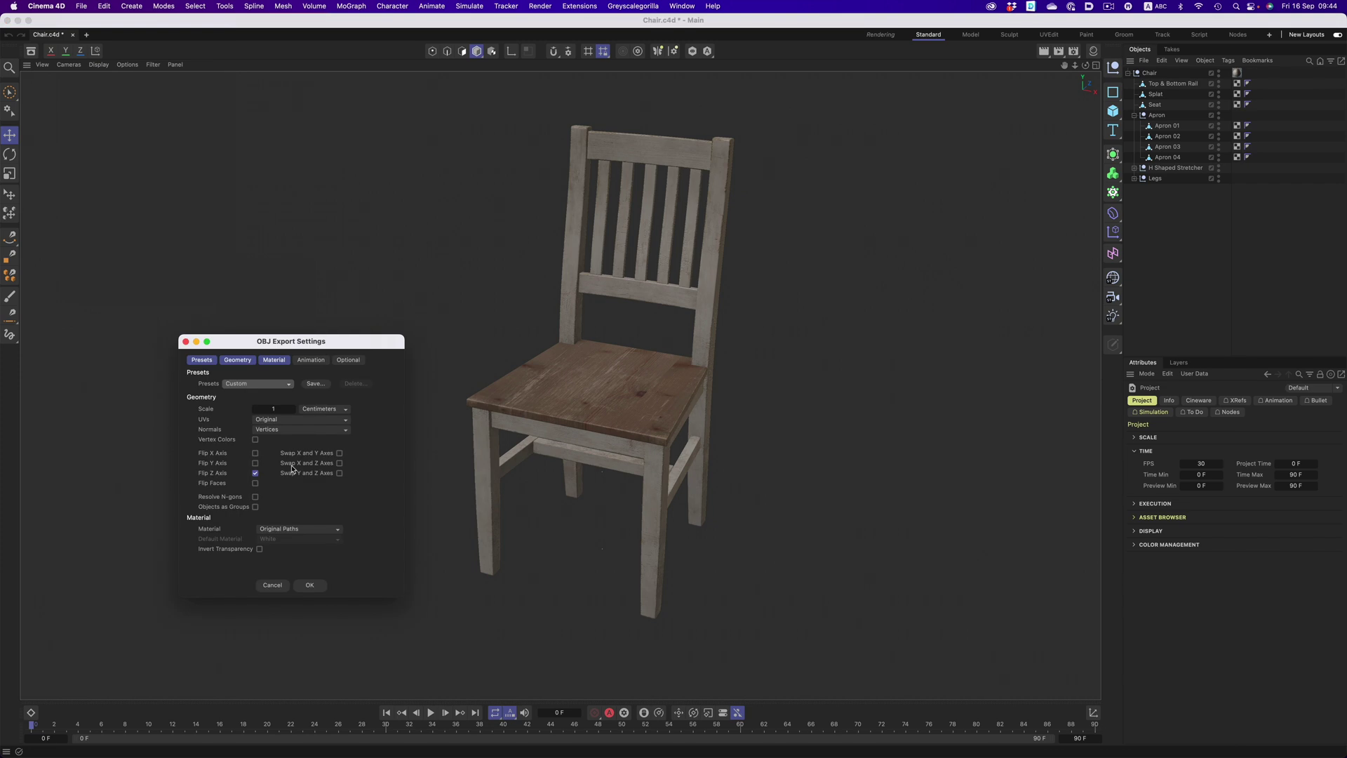
{"action": "left_click", "coordinate": [311, 585]}
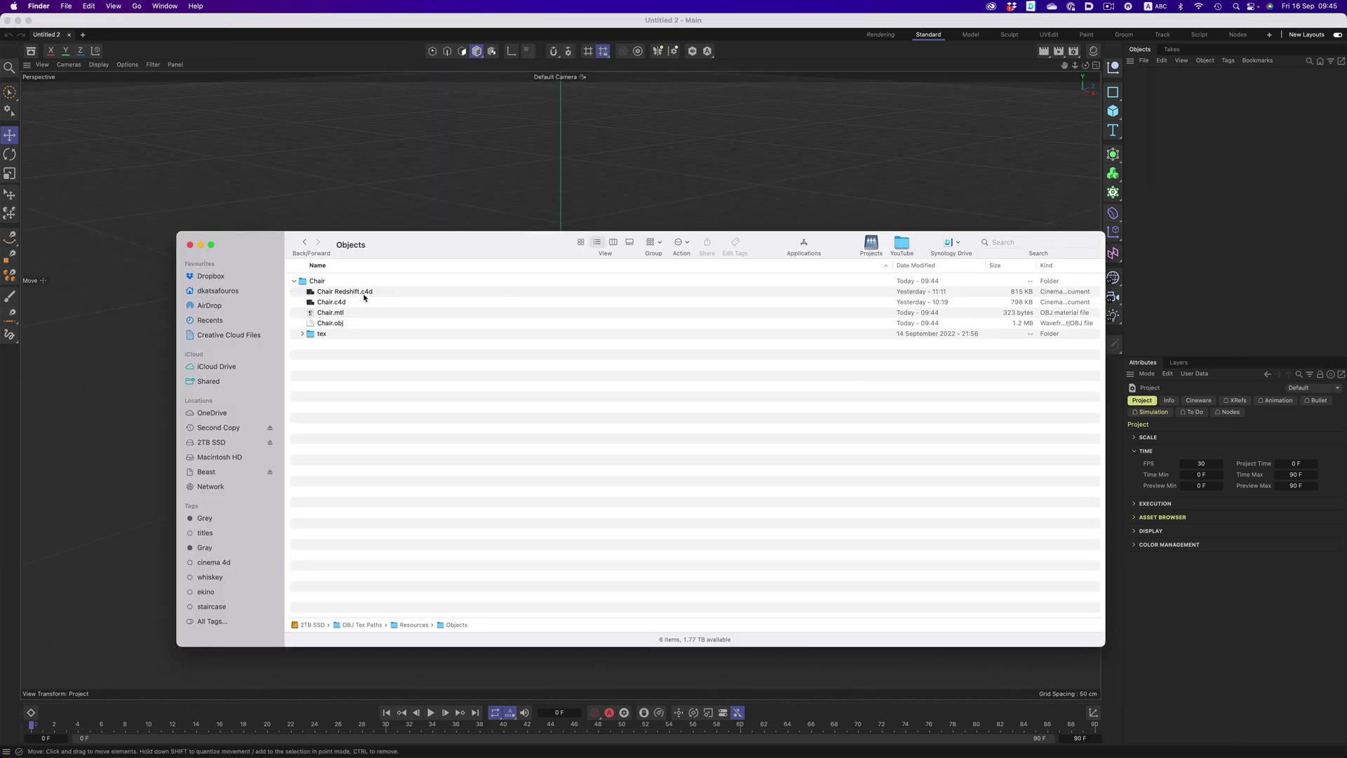
- Import Chair.obj from the Chair folder into the empty project using the Default import preset
{"action": "left_click_drag", "start_coordinate": [336, 324], "coordinate": [542, 167]}
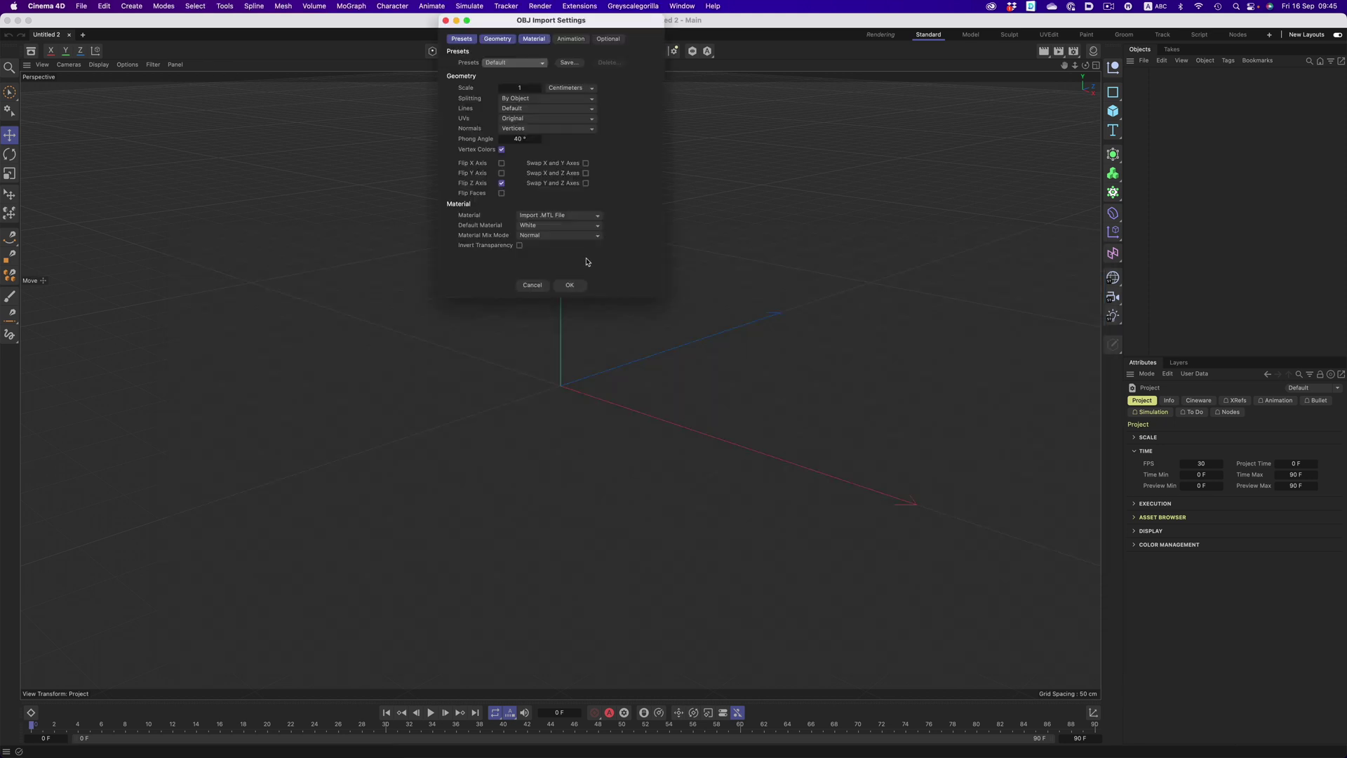
{"action": "left_click", "coordinate": [569, 286]}
{"action": "left_click_drag", "start_coordinate": [560, 390], "coordinate": [309, 337], "text": "alt"}
- Launch Agisoft De-Lighter and import the exported chair OBJ model into Chunk 1
{"action": "key", "text": "shift+c"}
{"action": "type", "text": "delighter"}
{"action": "key", "text": "Return"}
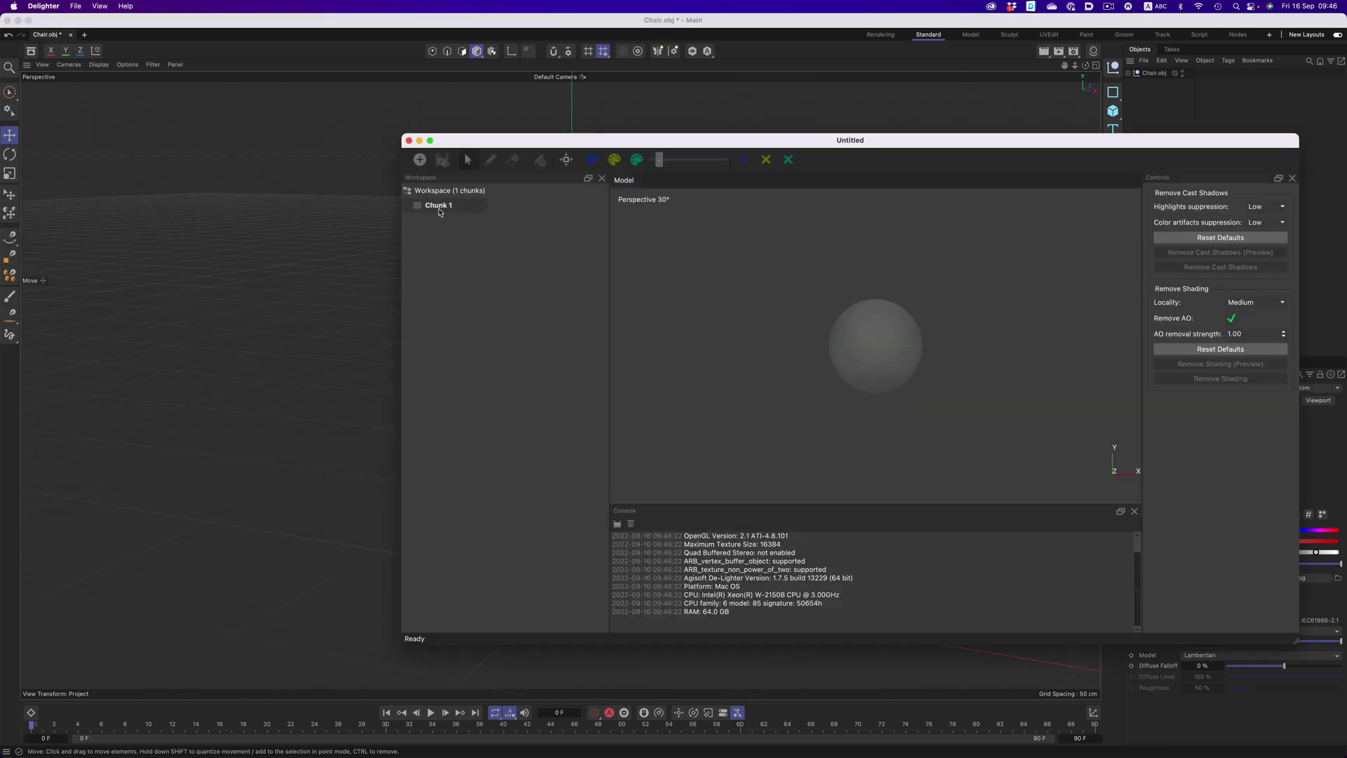
{"action": "right_click", "coordinate": [440, 207]}
{"action": "left_click", "coordinate": [477, 275]}
{"action": "left_click", "coordinate": [844, 365]}
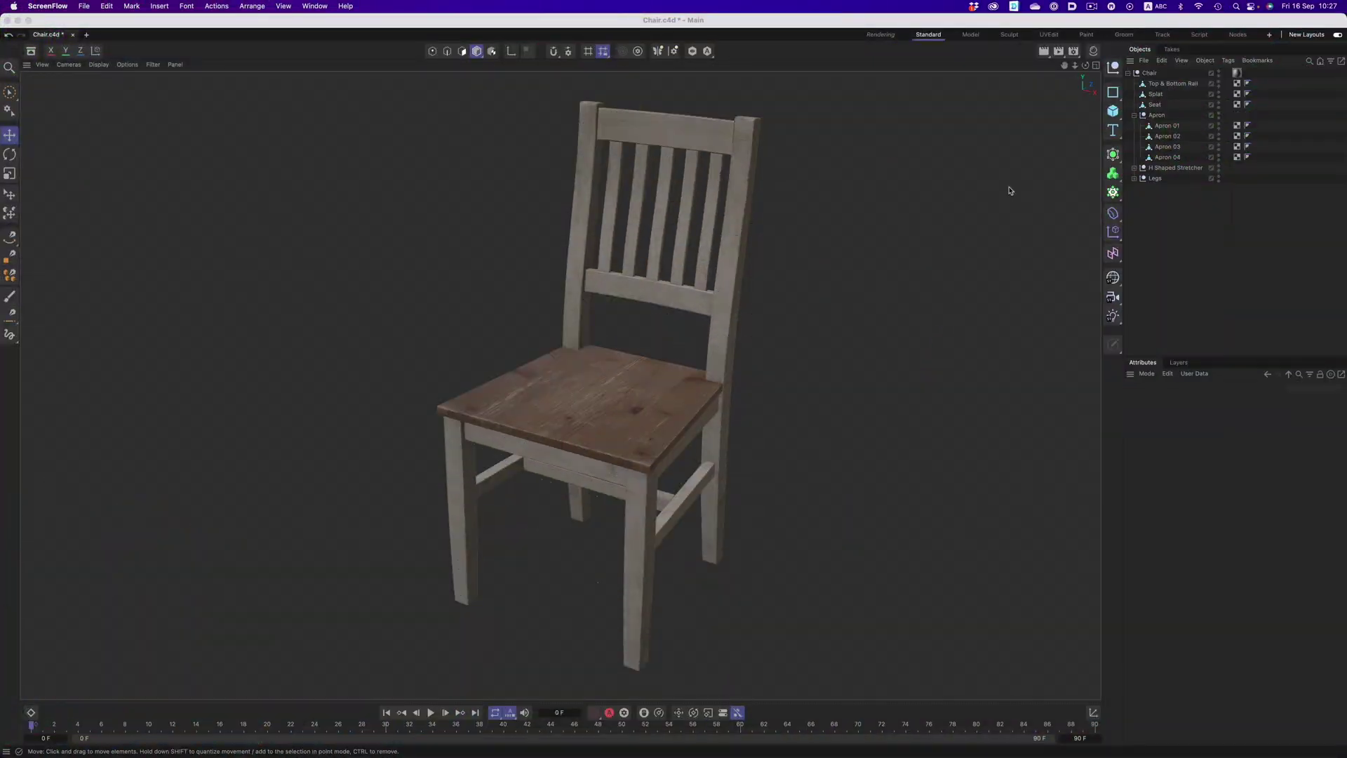
- Inspect the textures used in the Wood material's Color, Reflectance roughness and Normal channels
{"action": "left_click", "coordinate": [1093, 50]}
{"action": "double_click", "coordinate": [957, 104]}
{"action": "left_click_drag", "start_coordinate": [1015, 110], "coordinate": [844, 187]}
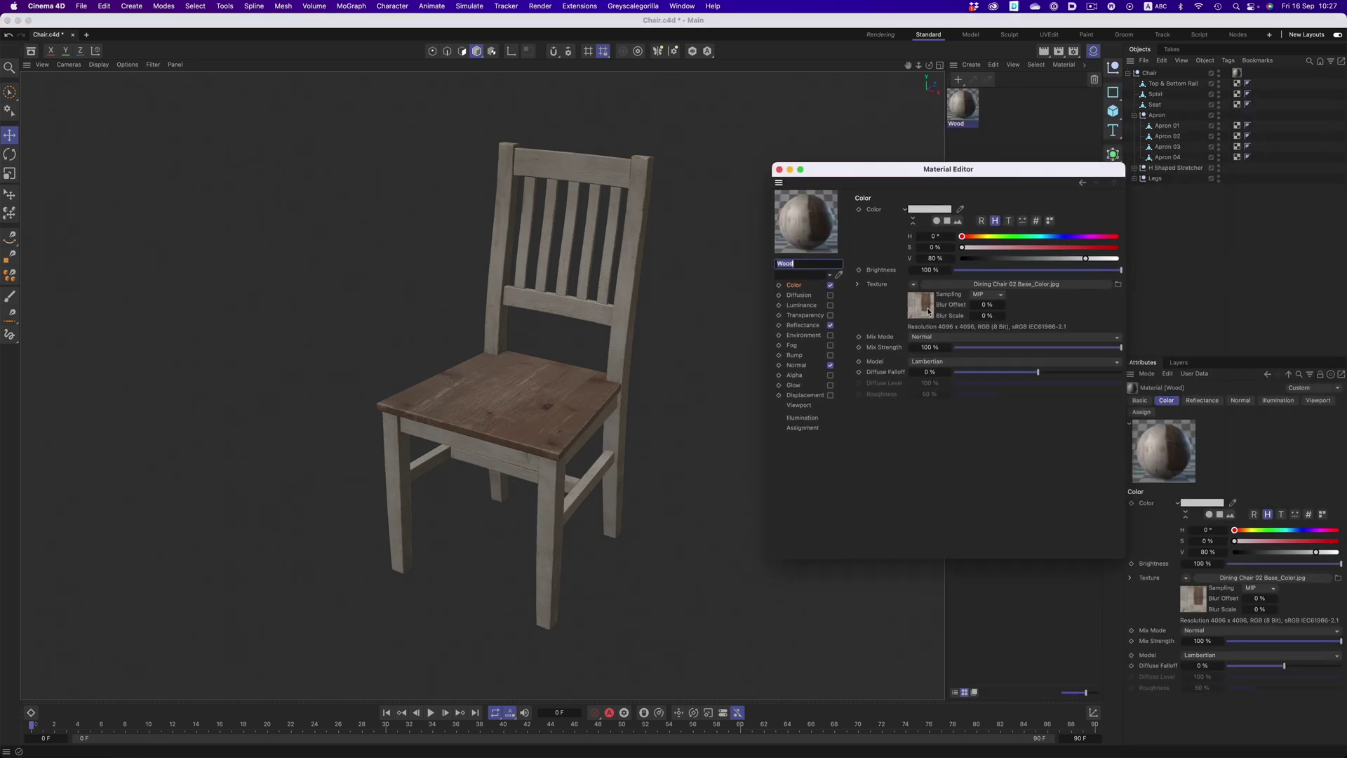
{"action": "left_click", "coordinate": [807, 326]}
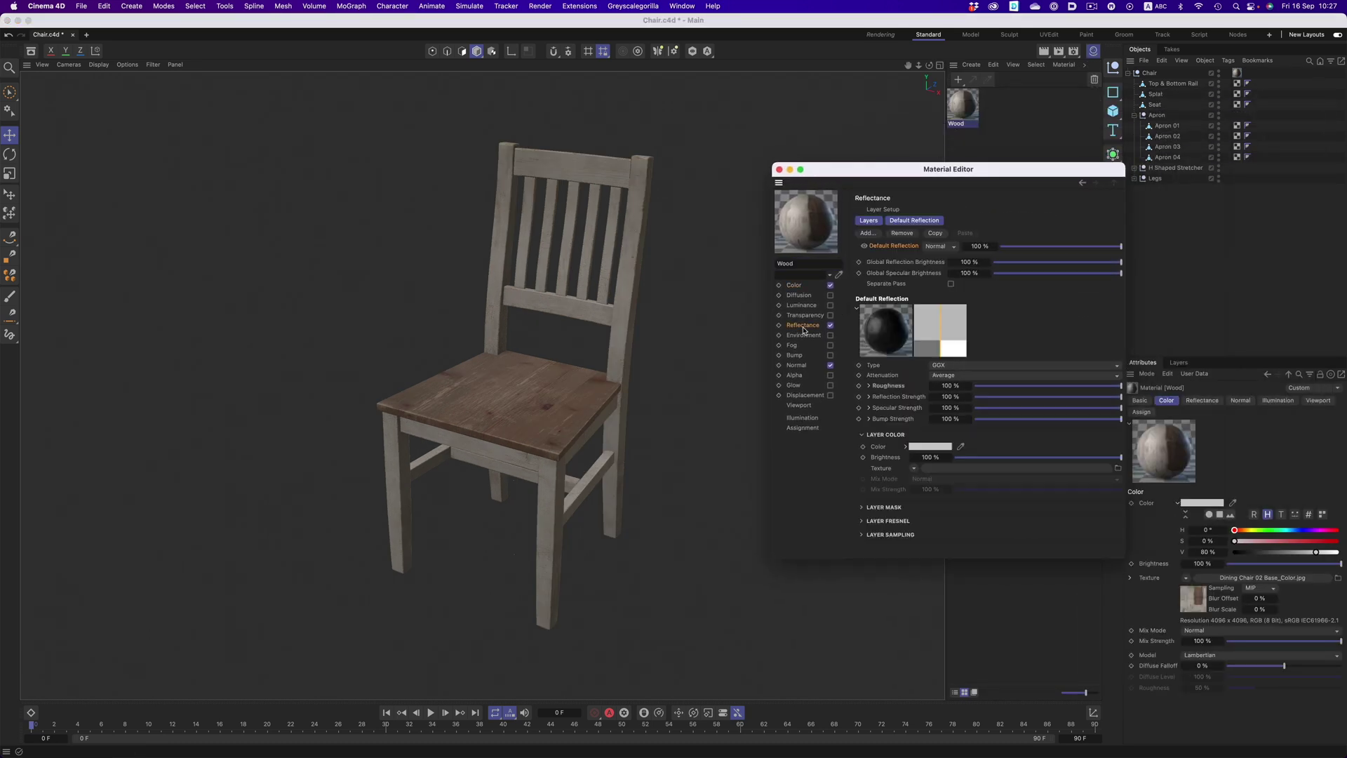
{"action": "left_click", "coordinate": [869, 386]}
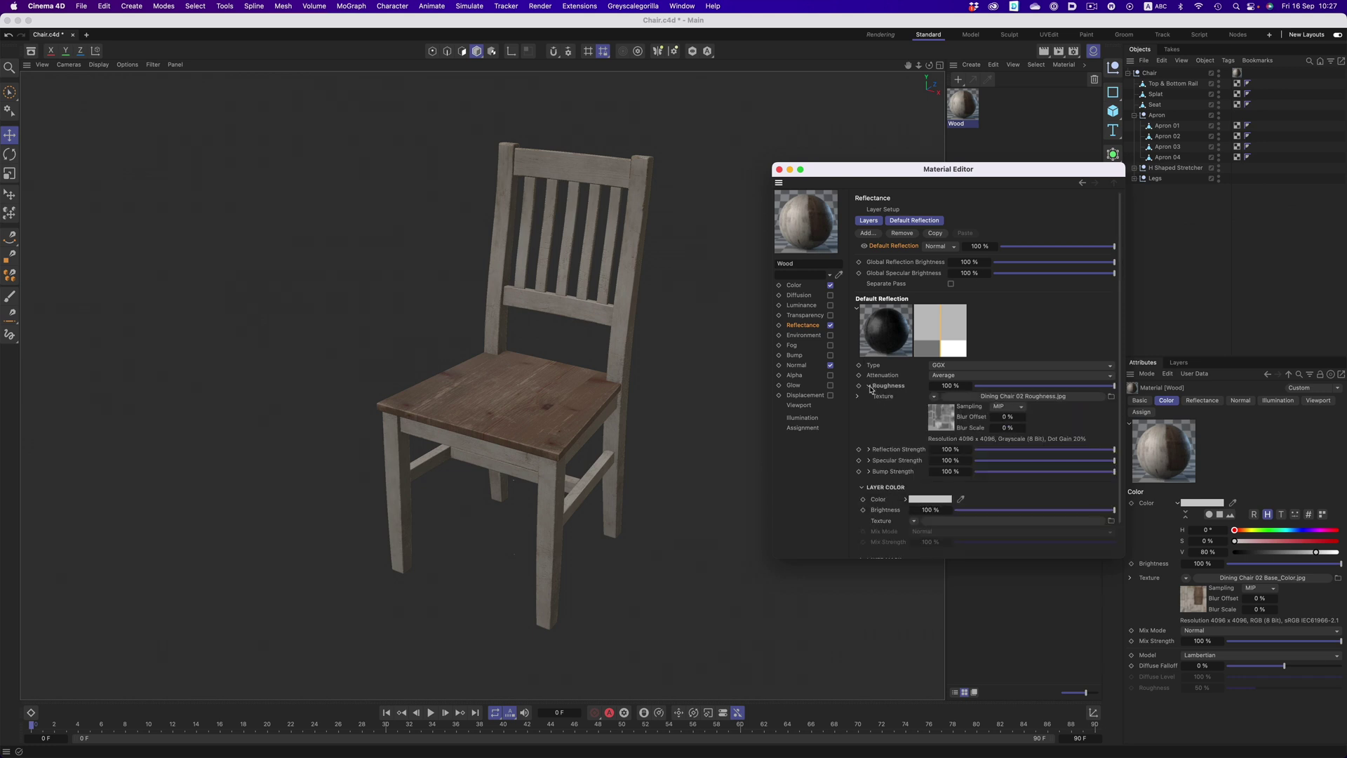
{"action": "left_click", "coordinate": [806, 368]}
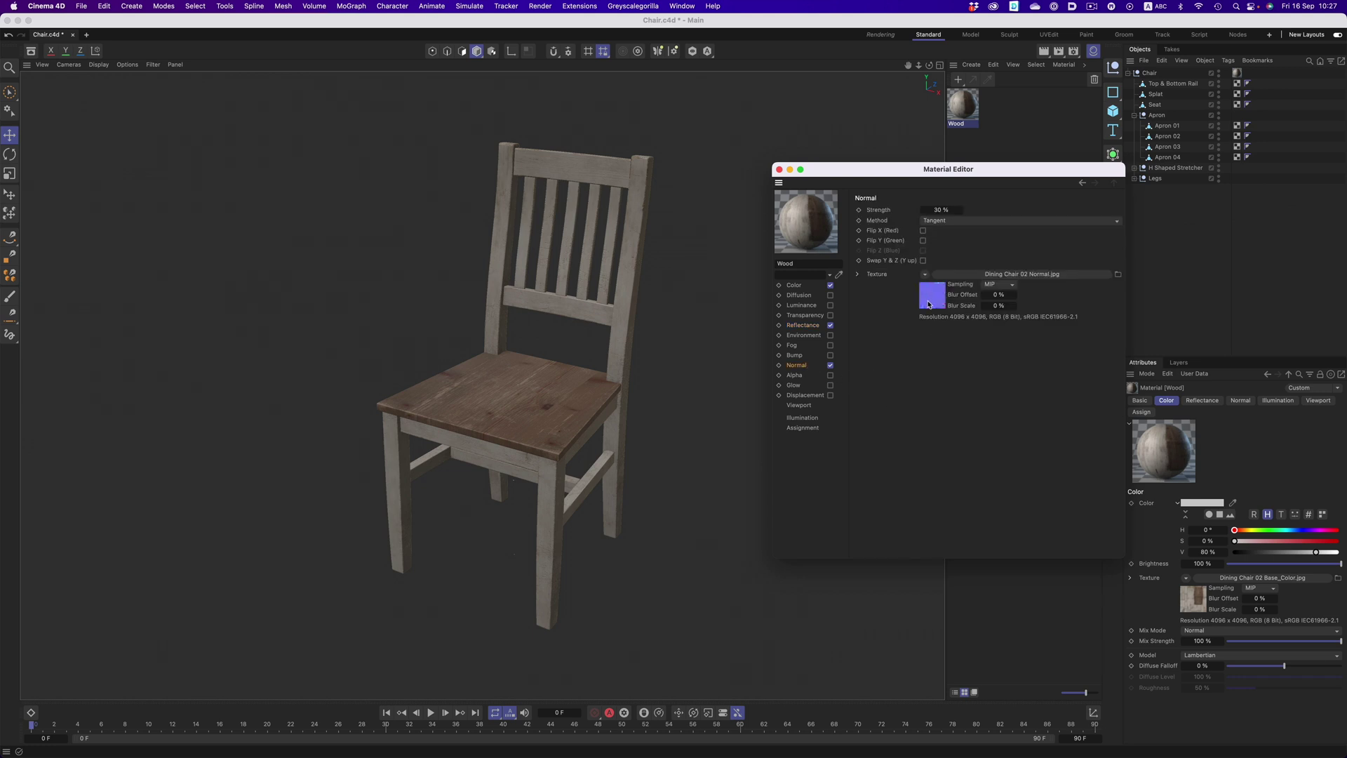
{"action": "left_click_drag", "start_coordinate": [819, 172], "coordinate": [801, 161]}
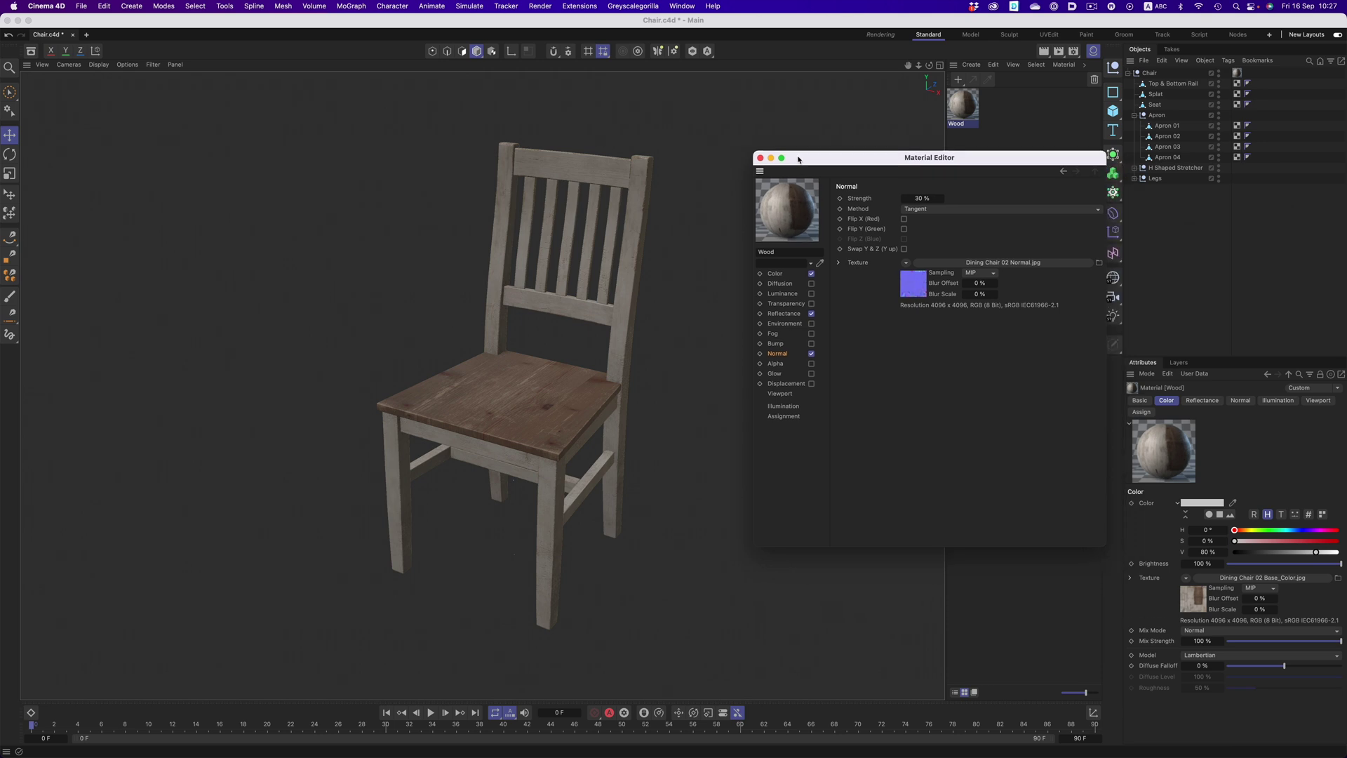
{"action": "left_click", "coordinate": [761, 158]}
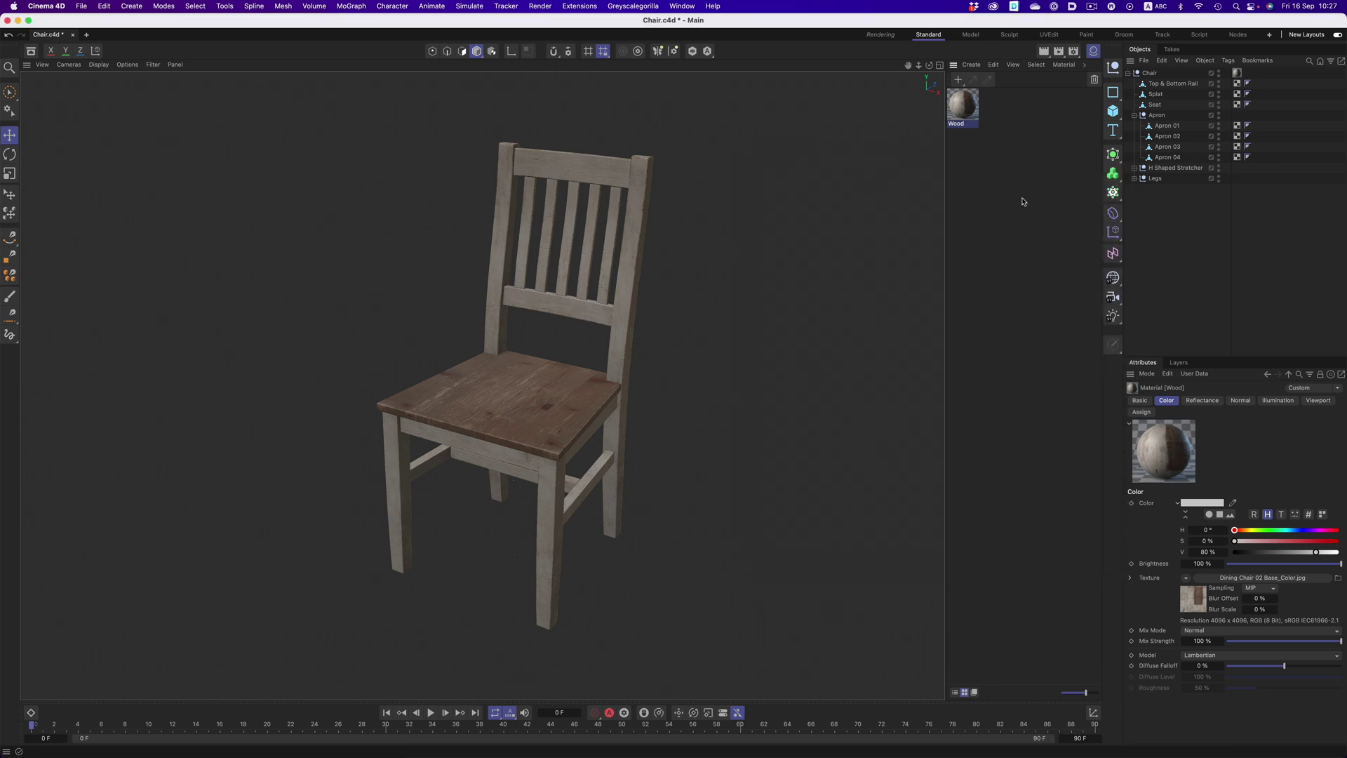
{"action": "left_click", "coordinate": [1092, 53]}
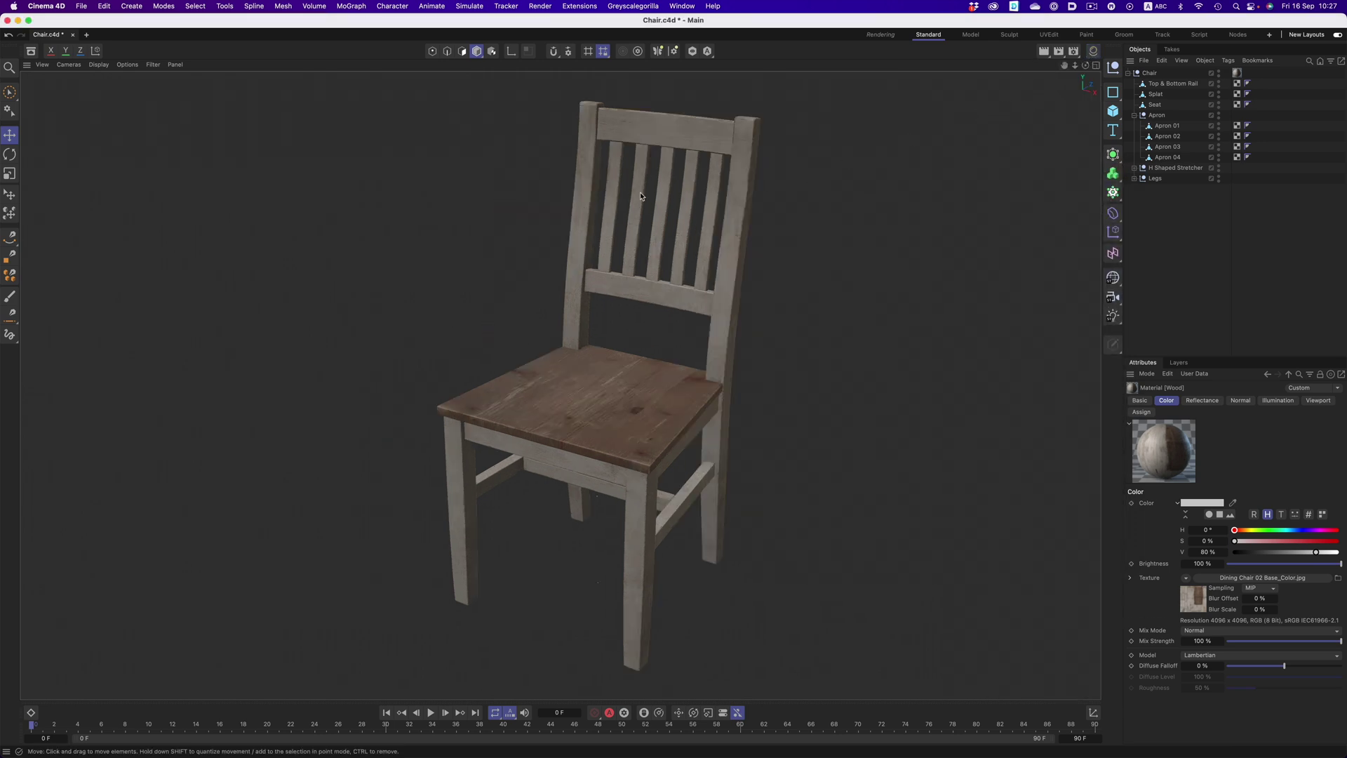
- Export the chair as Wavefront OBJ with material set to Local Paths, saving it as Chair.obj in the Chair folder
{"action": "left_click", "coordinate": [81, 7]}
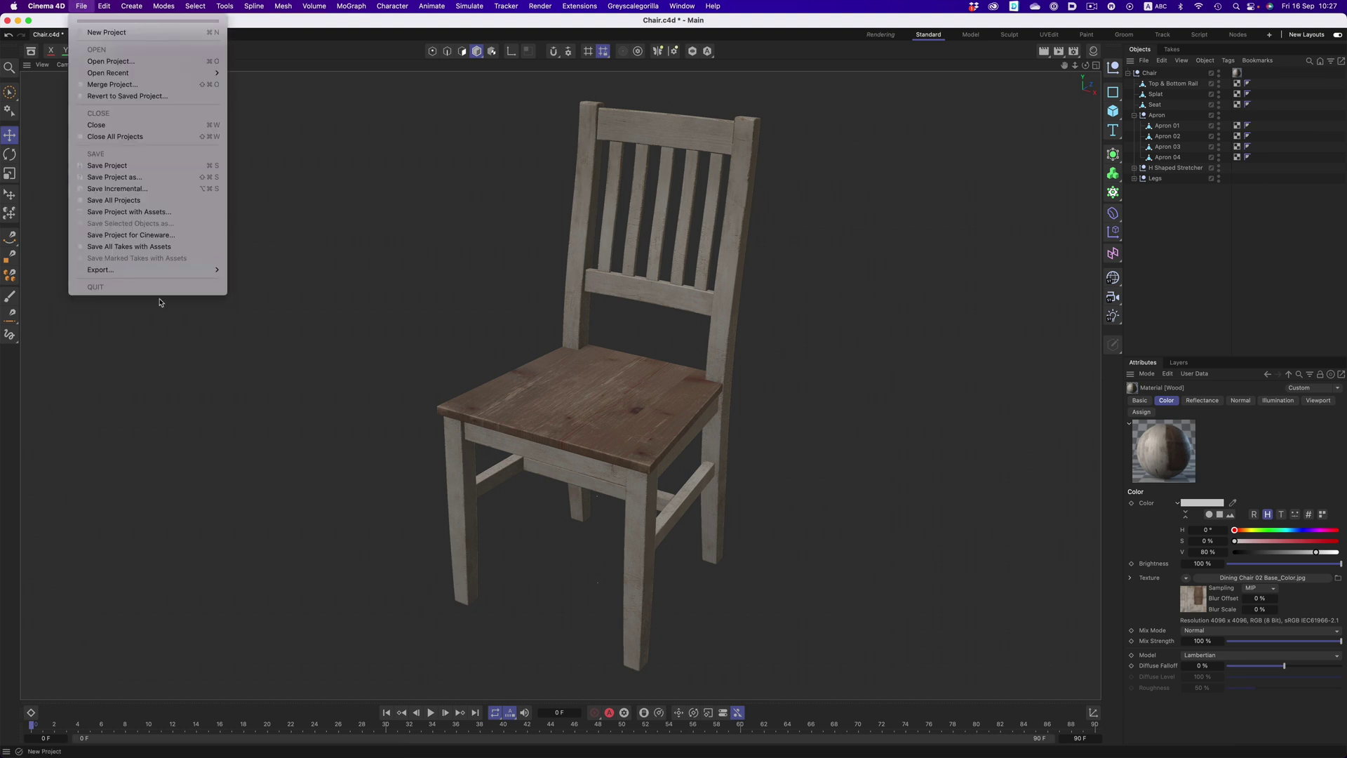
{"action": "mouse_move", "coordinate": [169, 271]}
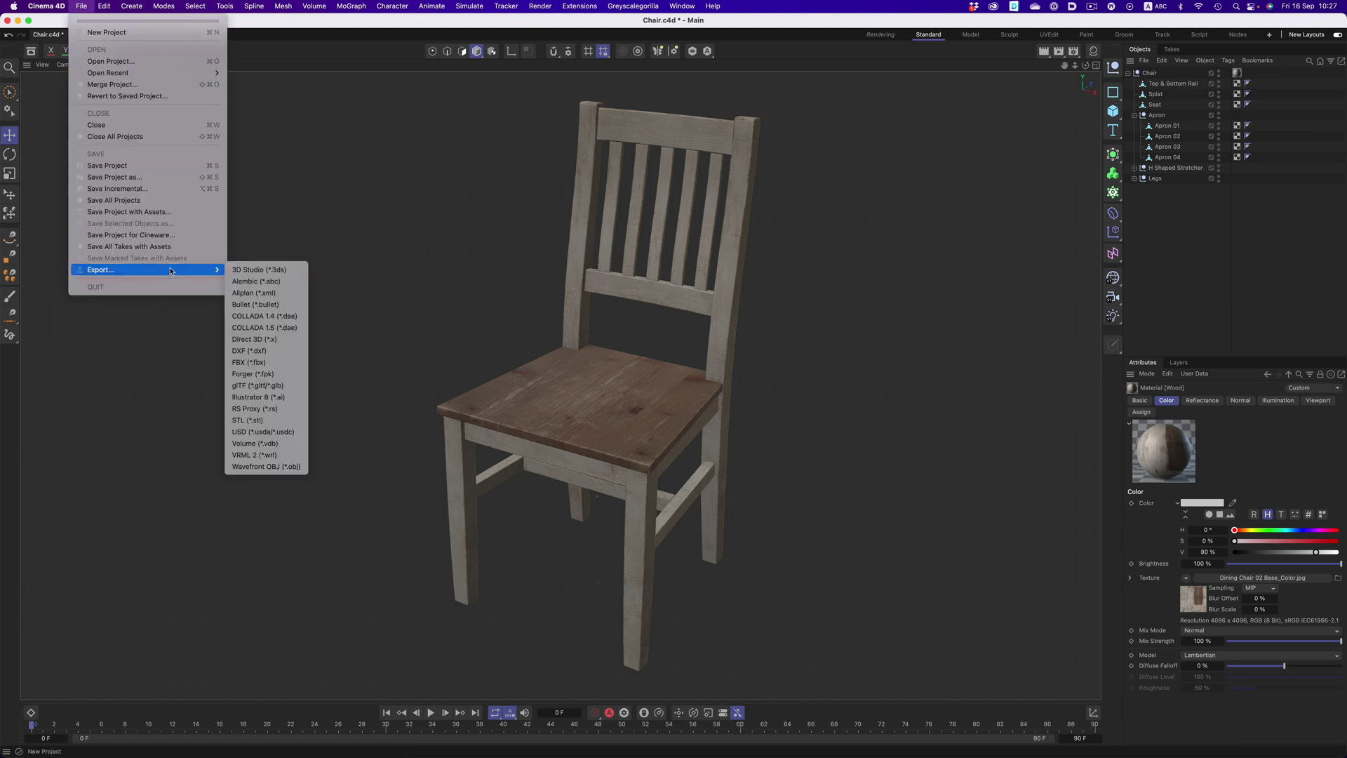
{"action": "left_click", "coordinate": [279, 466]}
{"action": "left_click", "coordinate": [284, 524]}
{"action": "left_click", "coordinate": [316, 568]}
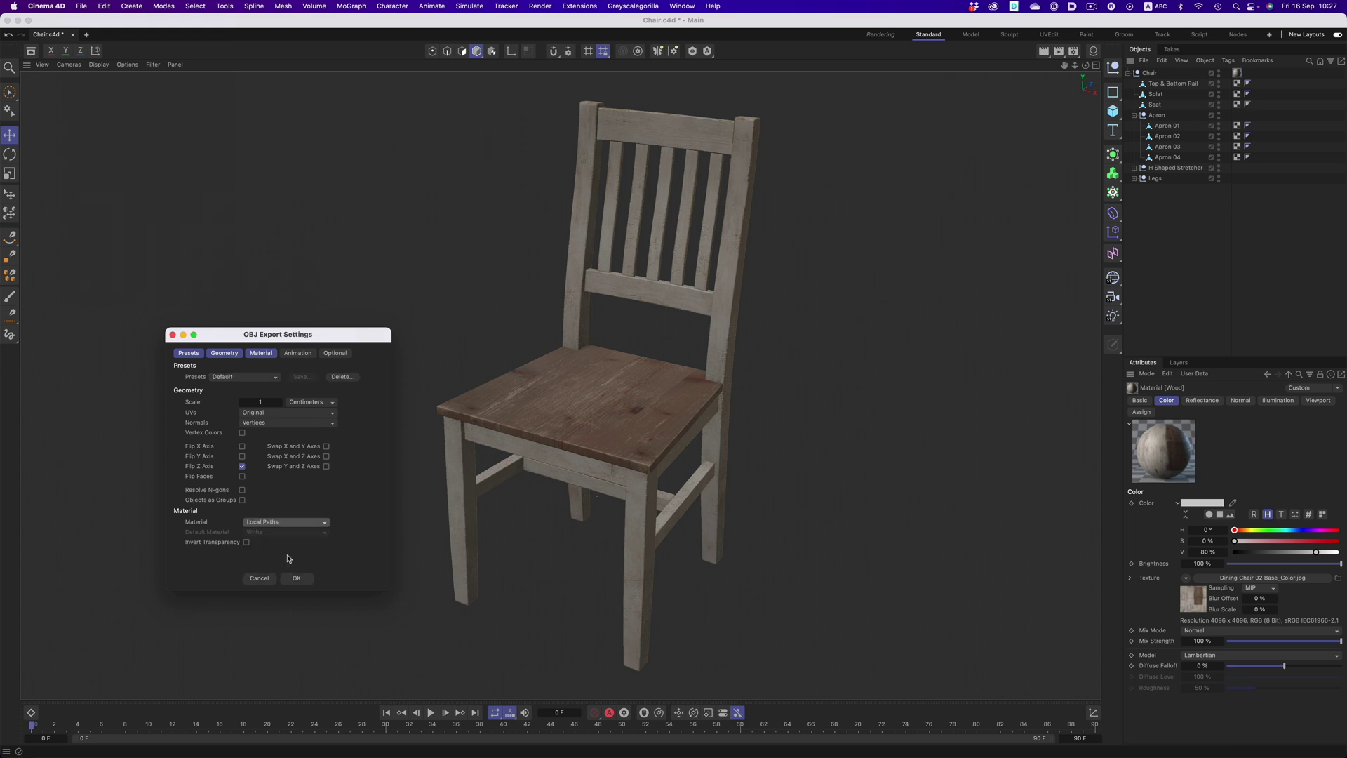
{"action": "left_click", "coordinate": [289, 522]}
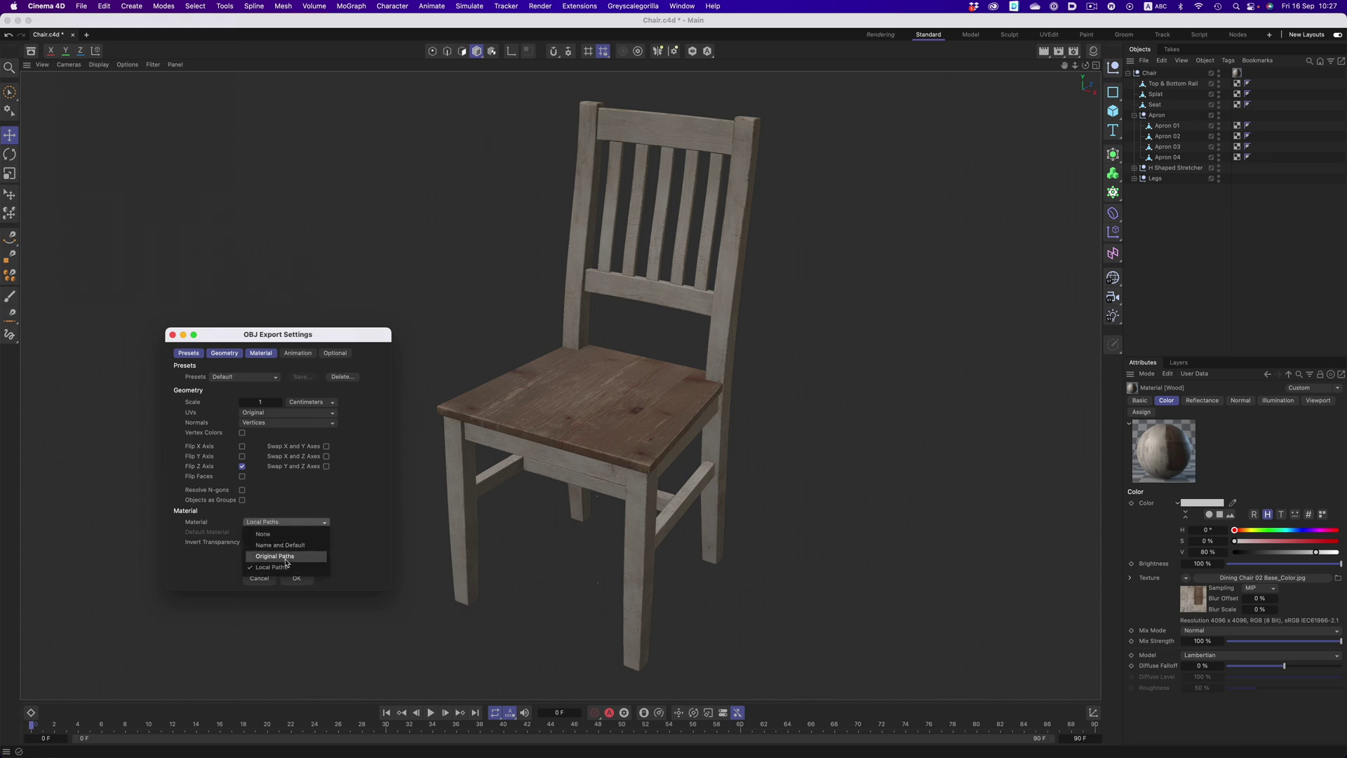
{"action": "left_click", "coordinate": [284, 562]}
{"action": "left_click", "coordinate": [292, 525]}
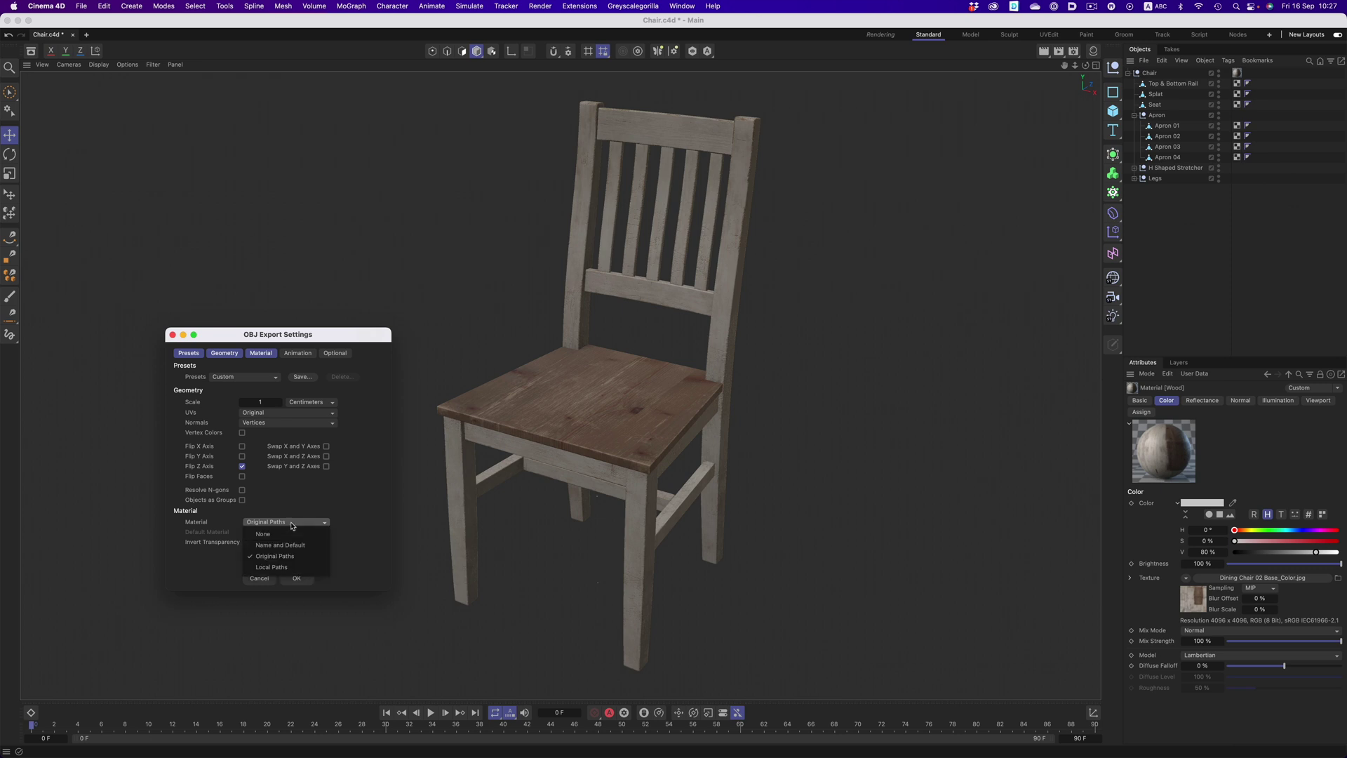
{"action": "left_click", "coordinate": [275, 567]}
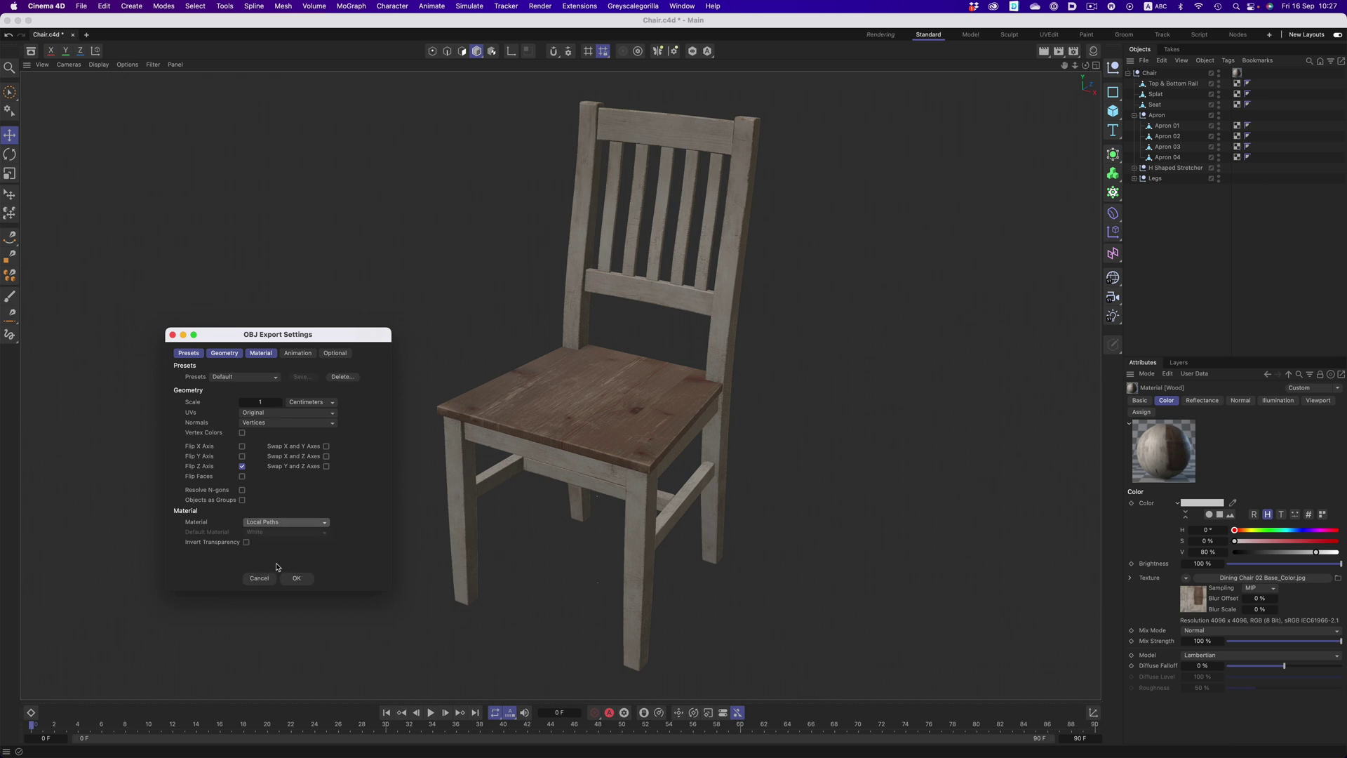
{"action": "left_click", "coordinate": [297, 579]}
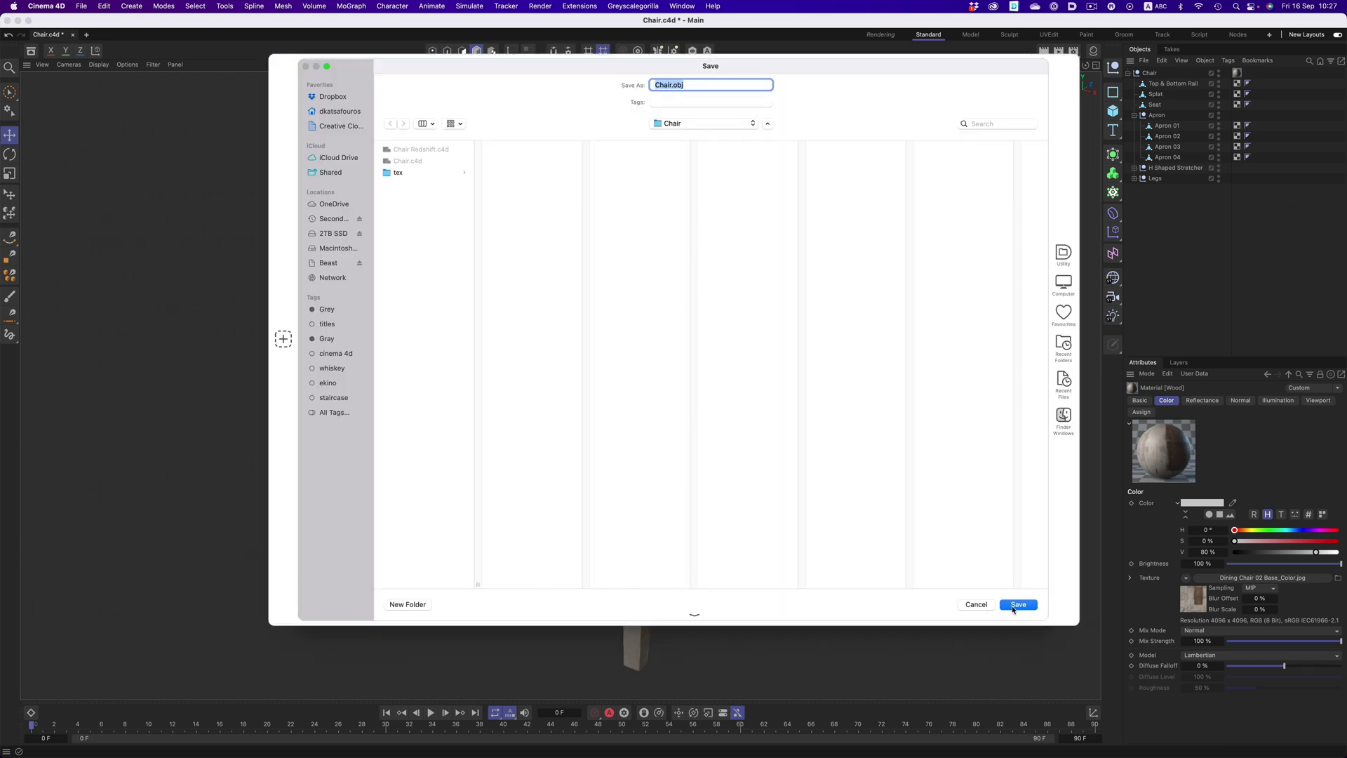
{"action": "left_click", "coordinate": [1013, 608]}
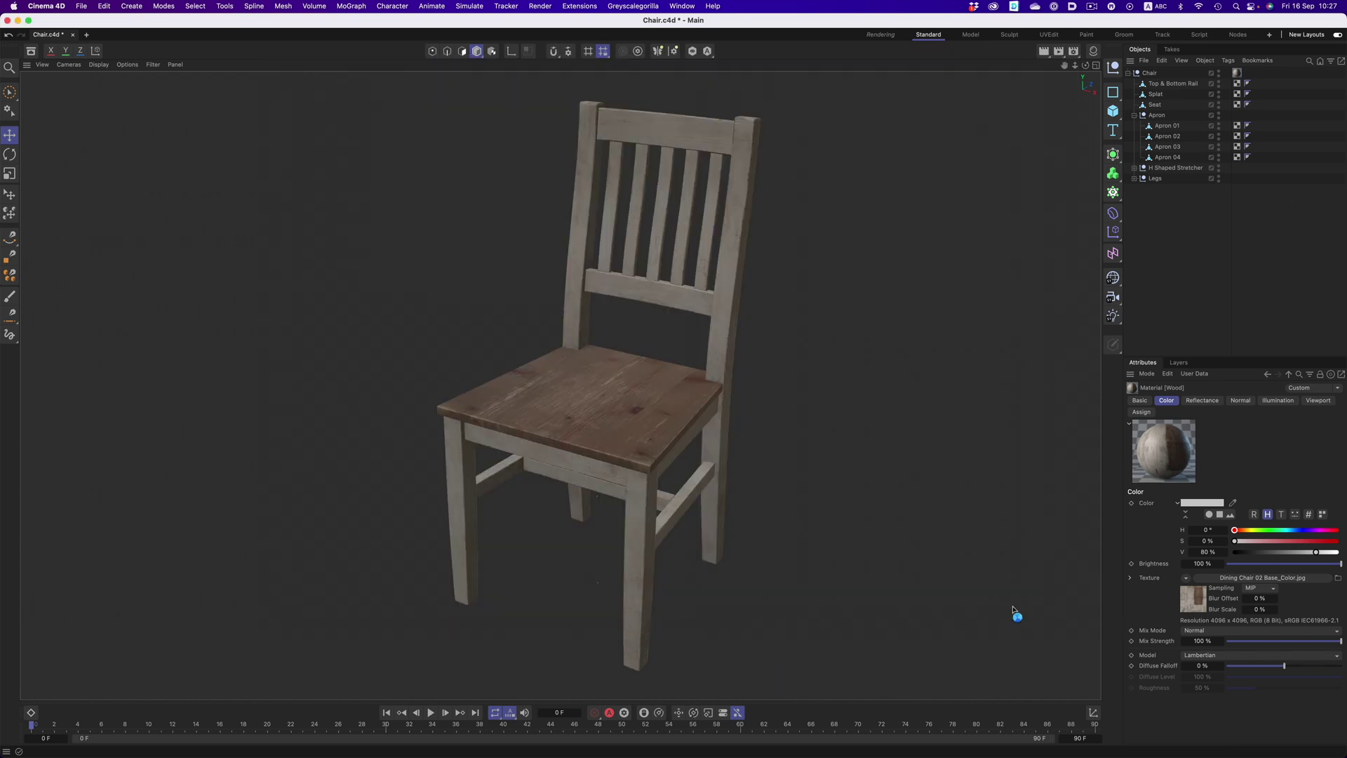
- Switch to Finder and open the exported Chair.mtl file in TextEdit
{"action": "key", "text": "super+Tab"}
{"action": "key", "text": "super+Tab"}
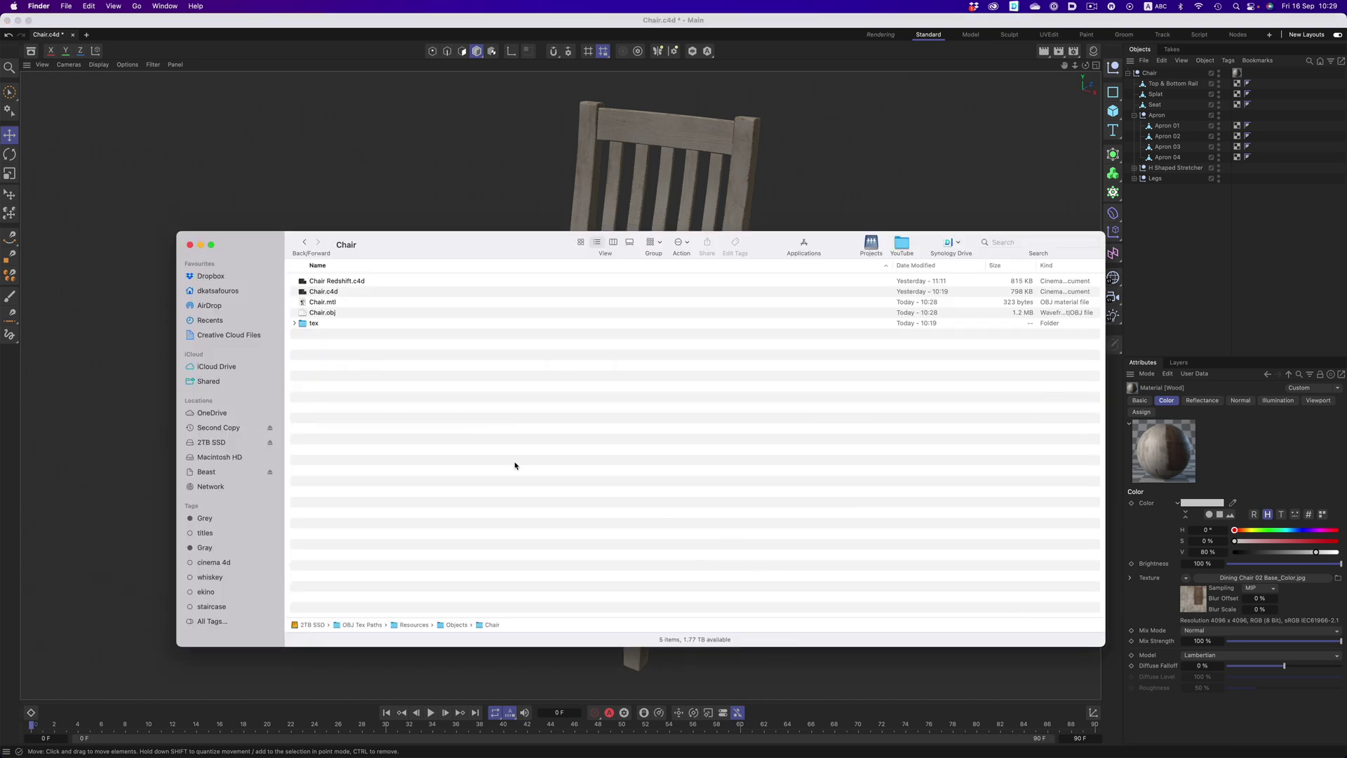
{"action": "left_click_drag", "start_coordinate": [356, 316], "coordinate": [342, 307]}
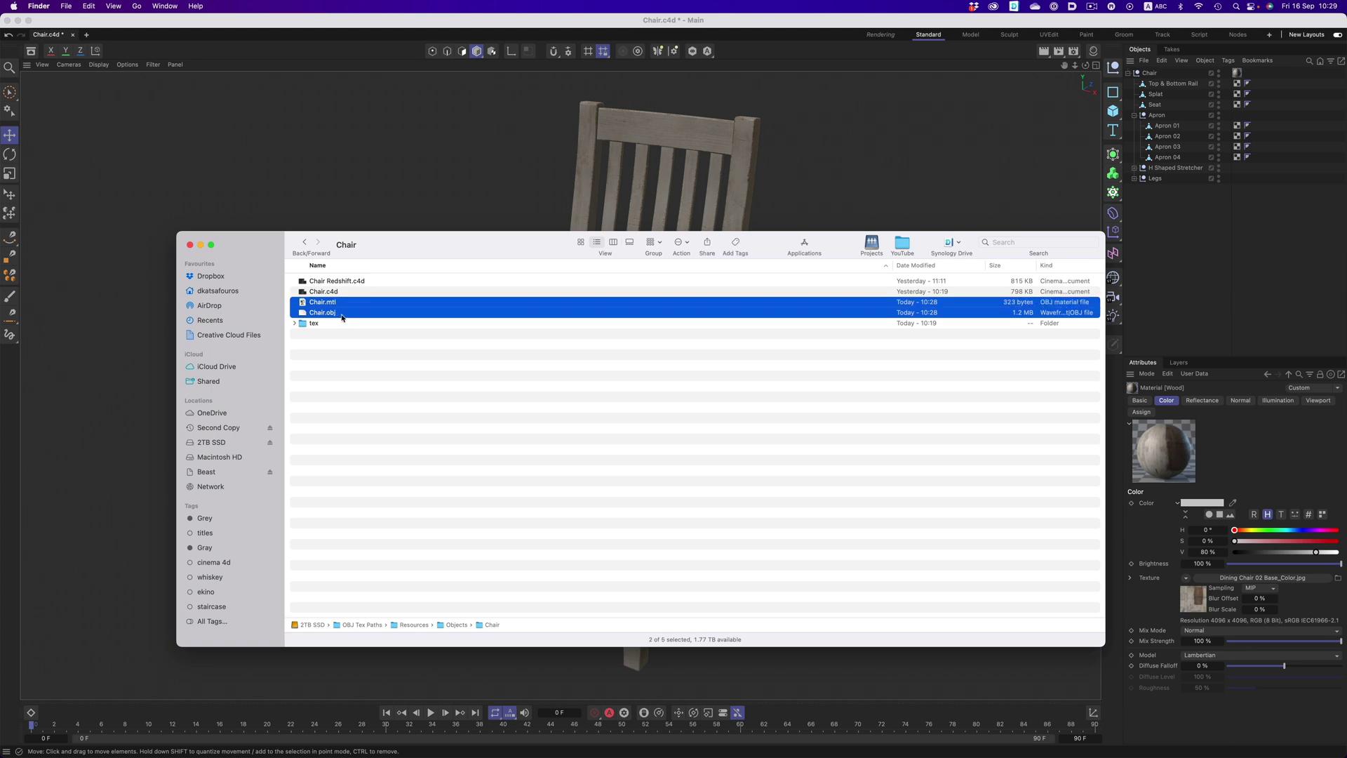
{"action": "left_click", "coordinate": [342, 315]}
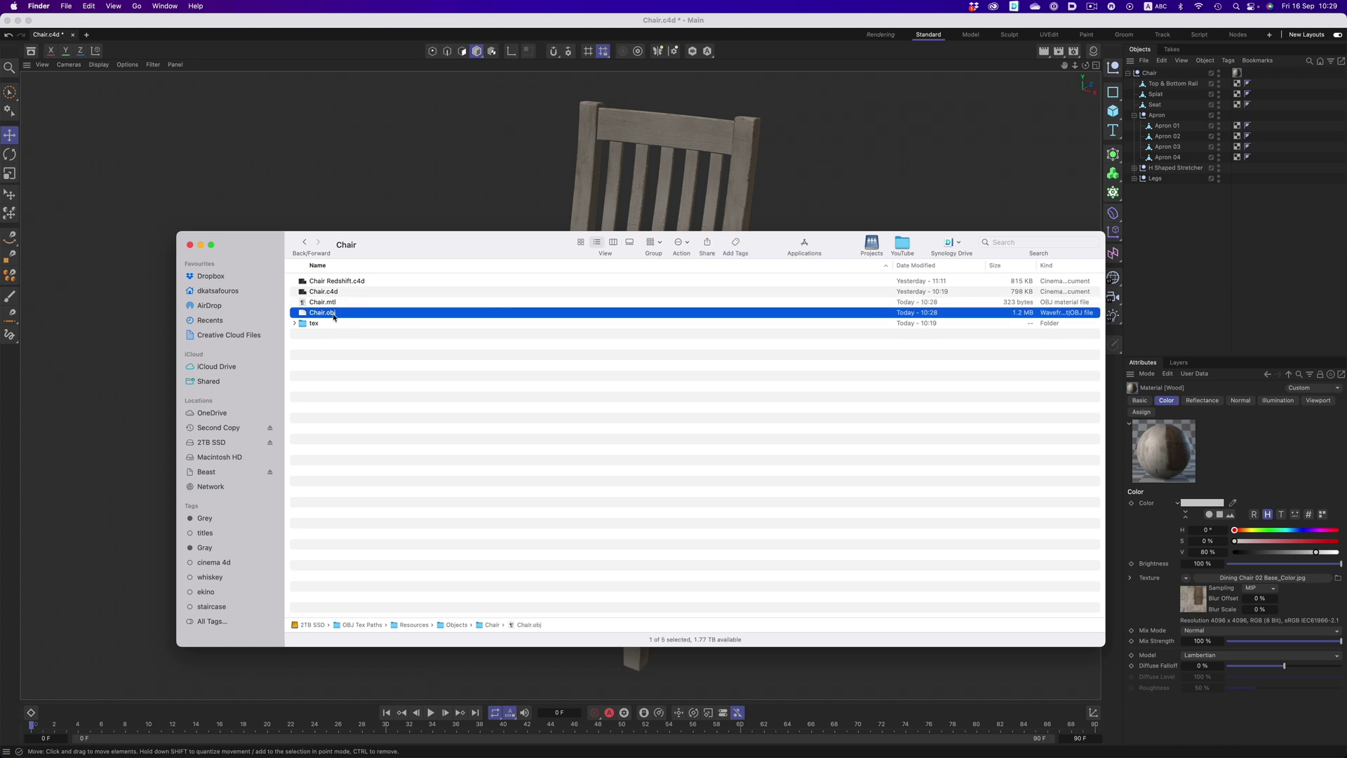
{"action": "left_click", "coordinate": [342, 304]}
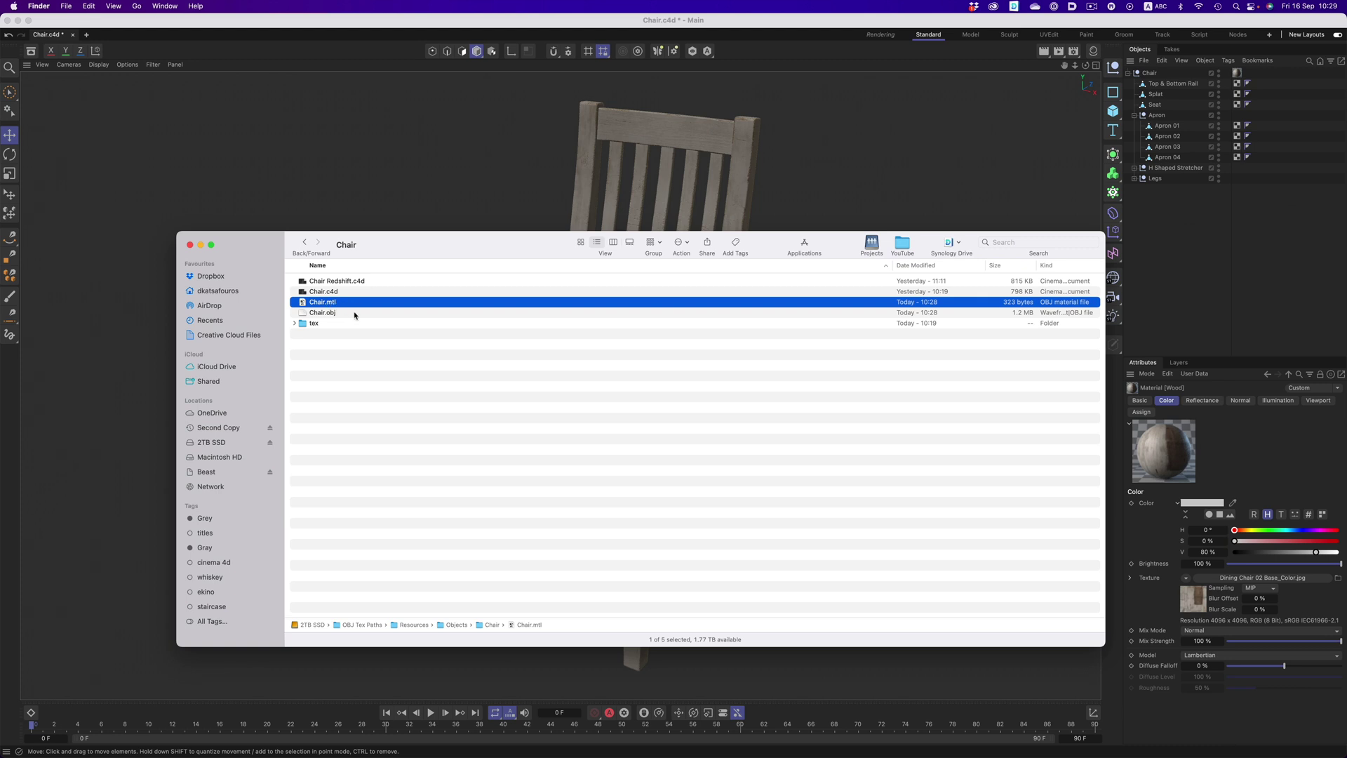
{"action": "left_click_drag", "start_coordinate": [325, 305], "coordinate": [600, 735]}
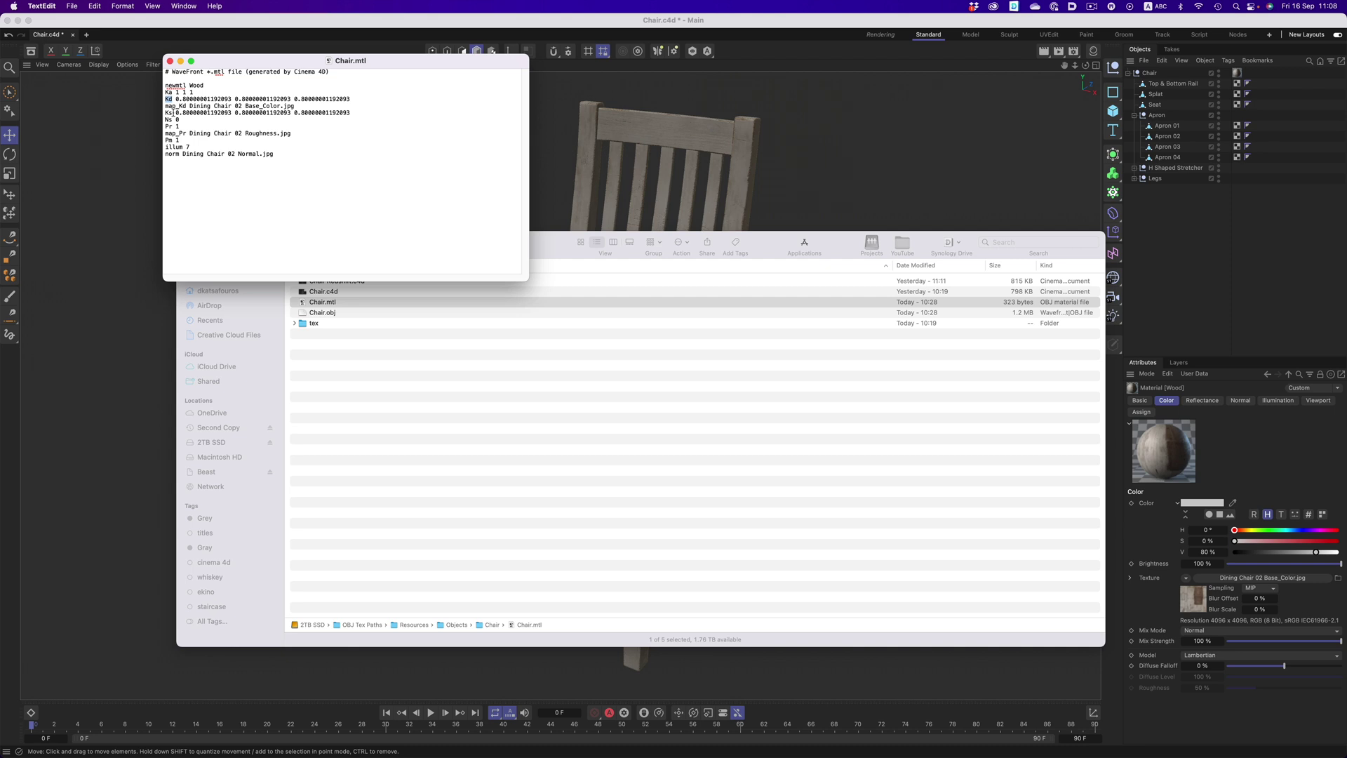
- Examine the Kd values and the base color, roughness and normal texture entries in Chair.mtl against its folder location
{"action": "left_click_drag", "start_coordinate": [357, 99], "coordinate": [170, 96]}
{"action": "left_click_drag", "start_coordinate": [292, 105], "coordinate": [200, 105]}
{"action": "left_click_drag", "start_coordinate": [309, 134], "coordinate": [212, 134]}
{"action": "left_click_drag", "start_coordinate": [284, 156], "coordinate": [223, 152]}
{"action": "left_click", "coordinate": [387, 367]}
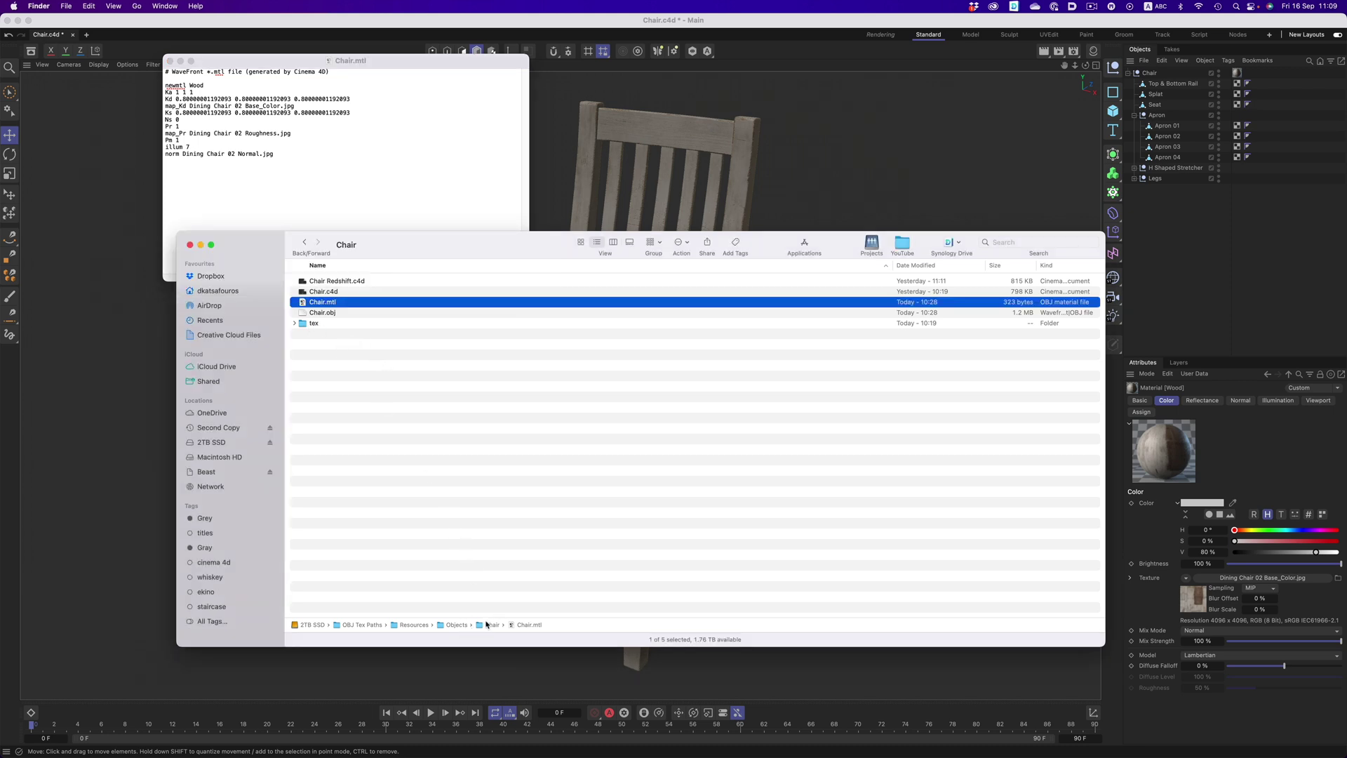
- Prefix the map_Kd base color texture in Chair.mtl with the relative path ./tex/
{"action": "left_click", "coordinate": [314, 205]}
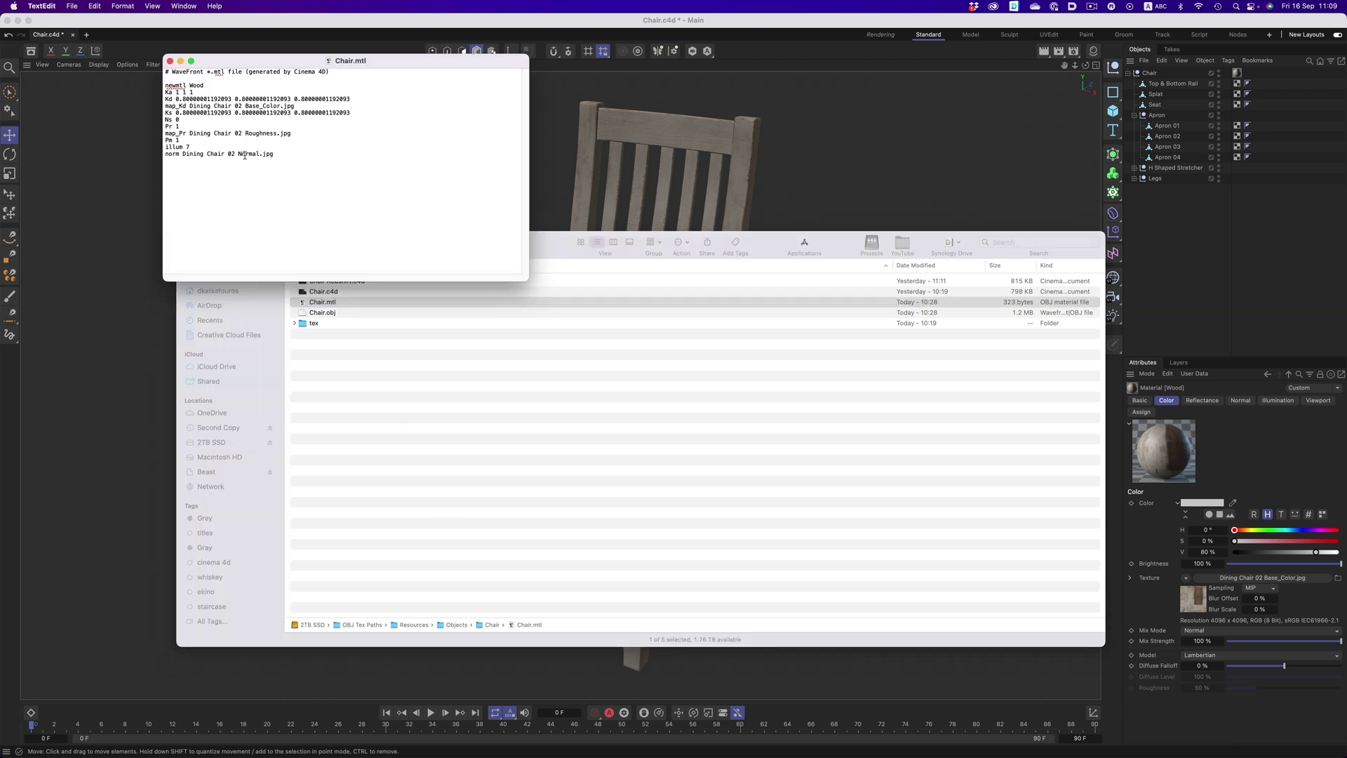
{"action": "type", "text": "./tex/"}
{"action": "left_click_drag", "start_coordinate": [193, 105], "coordinate": [306, 106]}
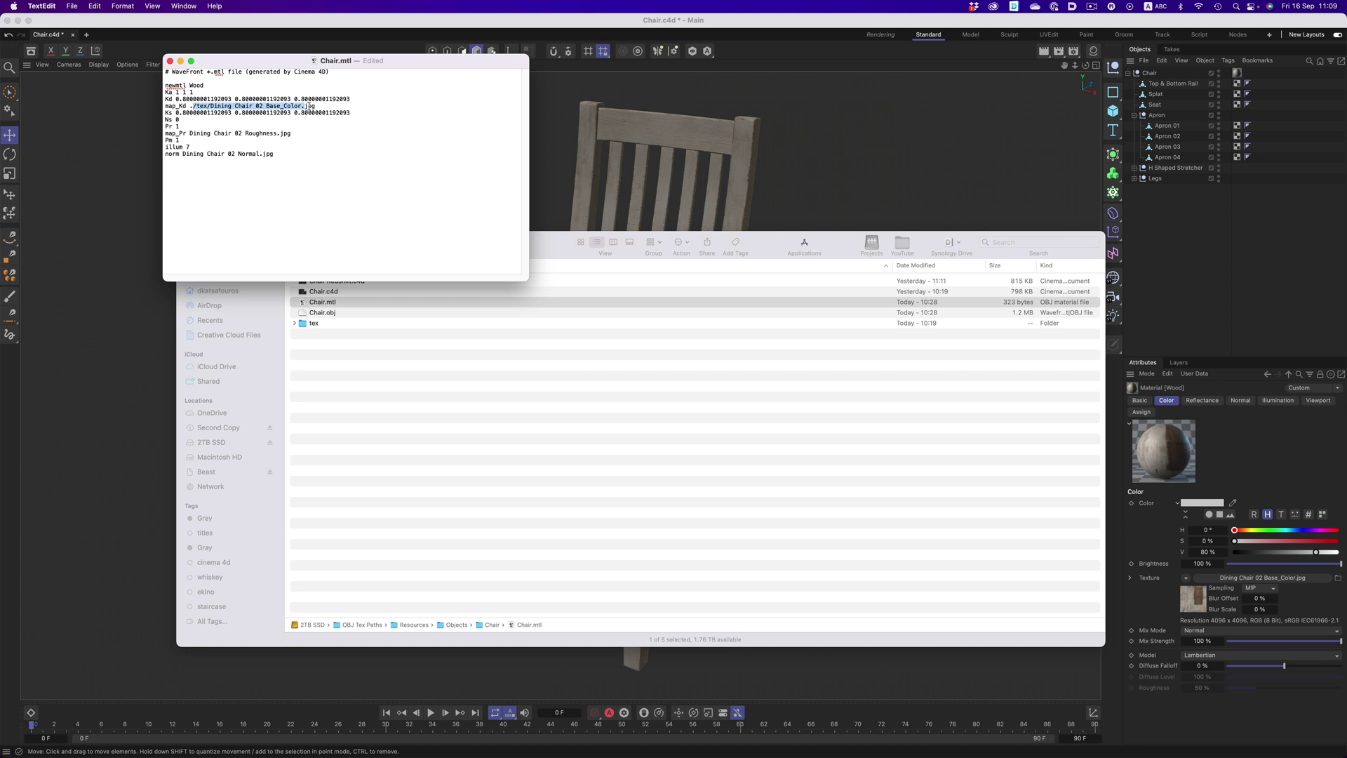
{"action": "left_click", "coordinate": [322, 128]}
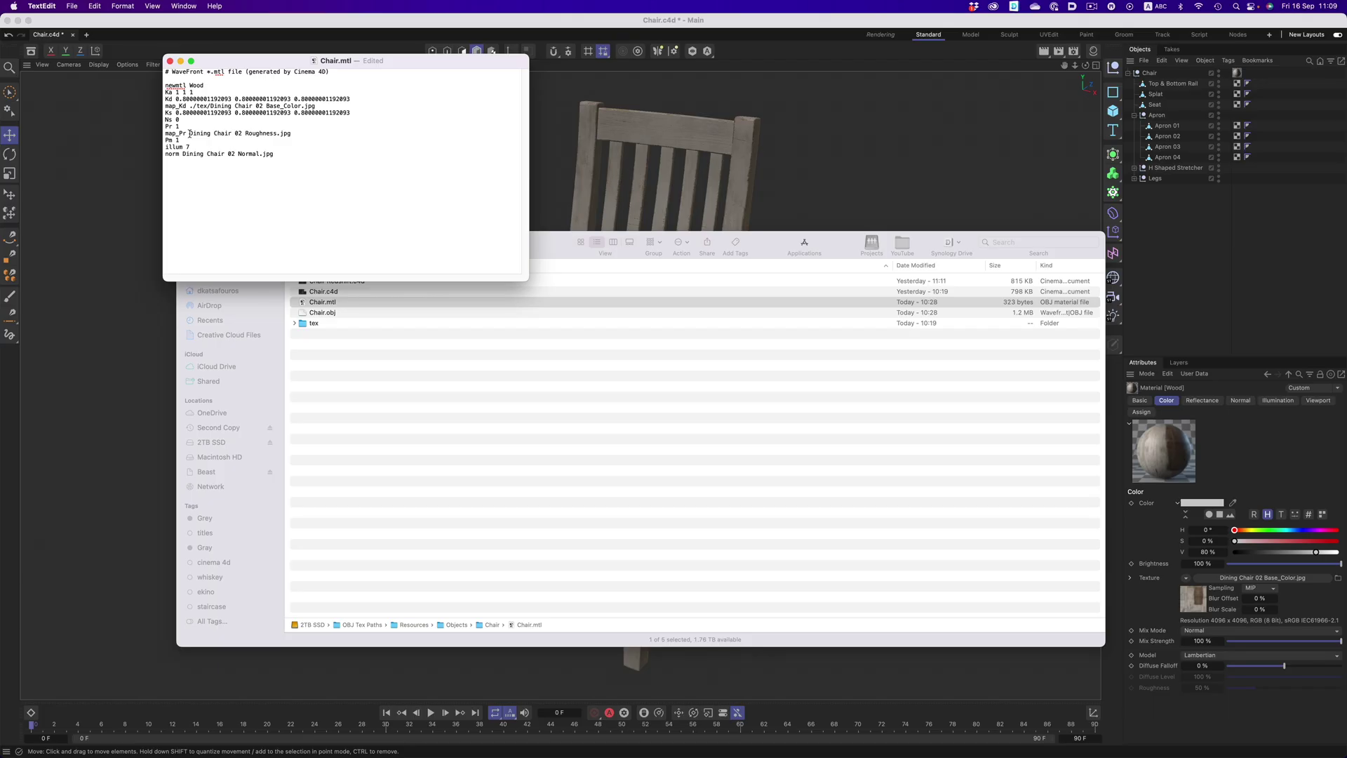
- Prefix the map_Pr roughness and norm texture file names with ./tex/ and save Chair.mtl
{"action": "key", "text": "BackSpace"}
{"action": "key", "text": "BackSpace"}
{"action": "key", "text": "BackSpace"}
{"action": "key", "text": "BackSpace"}
{"action": "type", "text": "/"}
{"action": "type", "text": "./tex"}
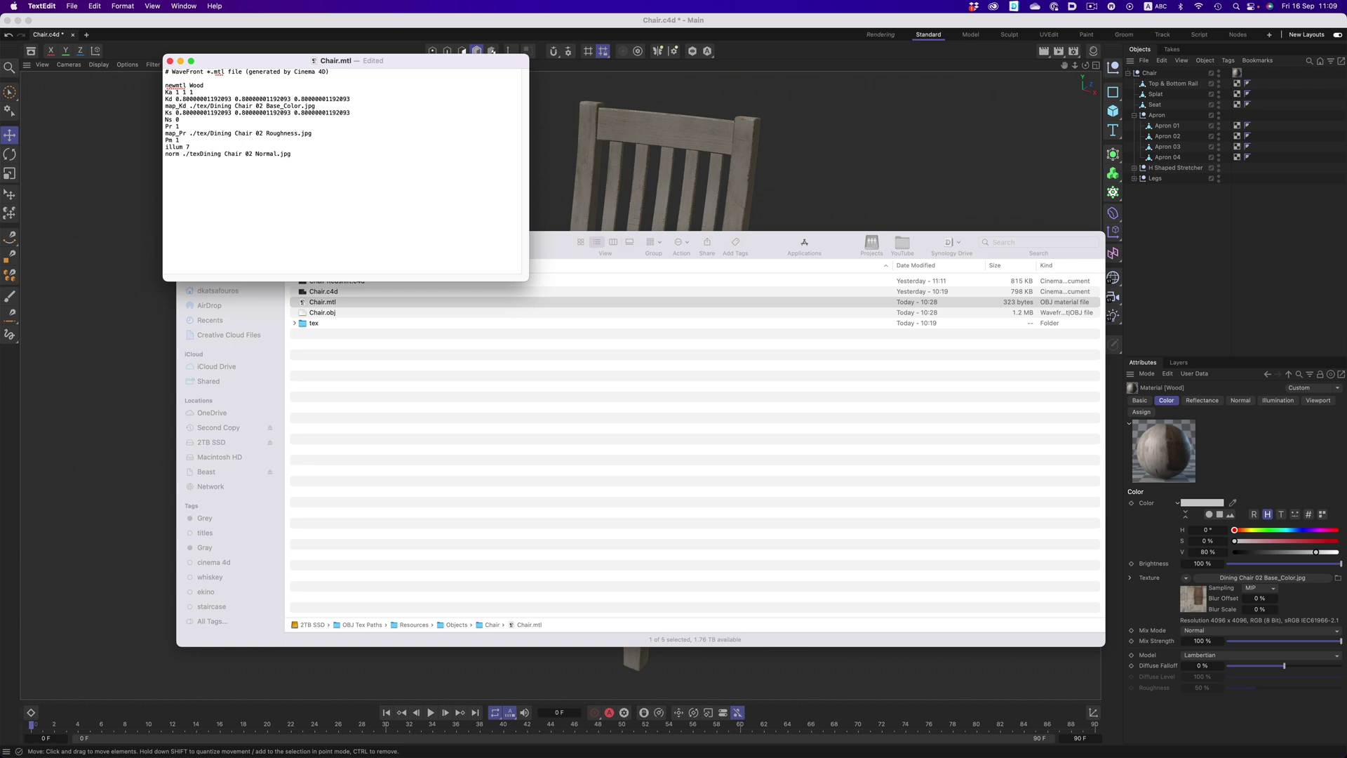
{"action": "type", "text": "/"}
{"action": "key", "text": "super+s"}
- Switch back to De-Lighter and import the chair OBJ model into Chunk 1 again
{"action": "key", "text": "super+Tab"}
{"action": "key", "text": "super+Tab"}
{"action": "key", "text": "super+Tab"}
{"action": "key", "text": "super+Tab"}
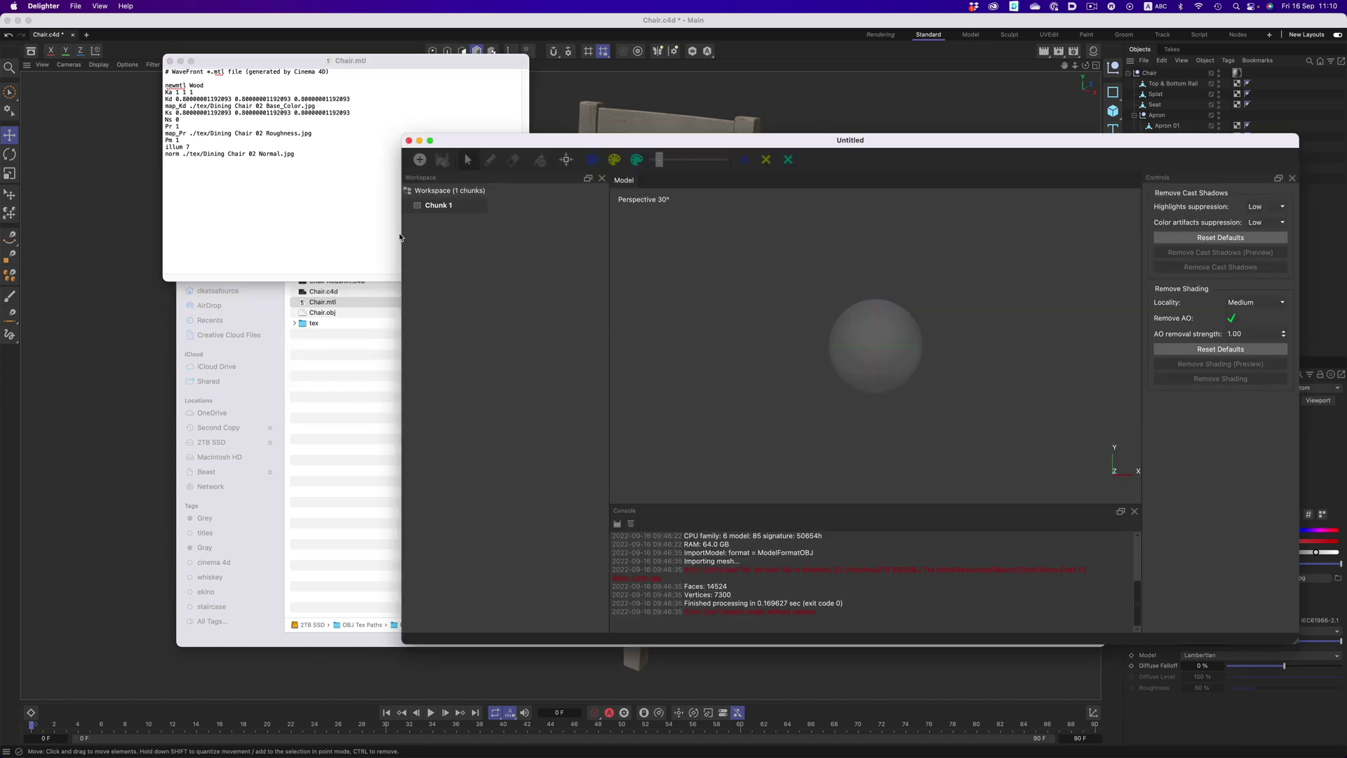
{"action": "right_click", "coordinate": [436, 206]}
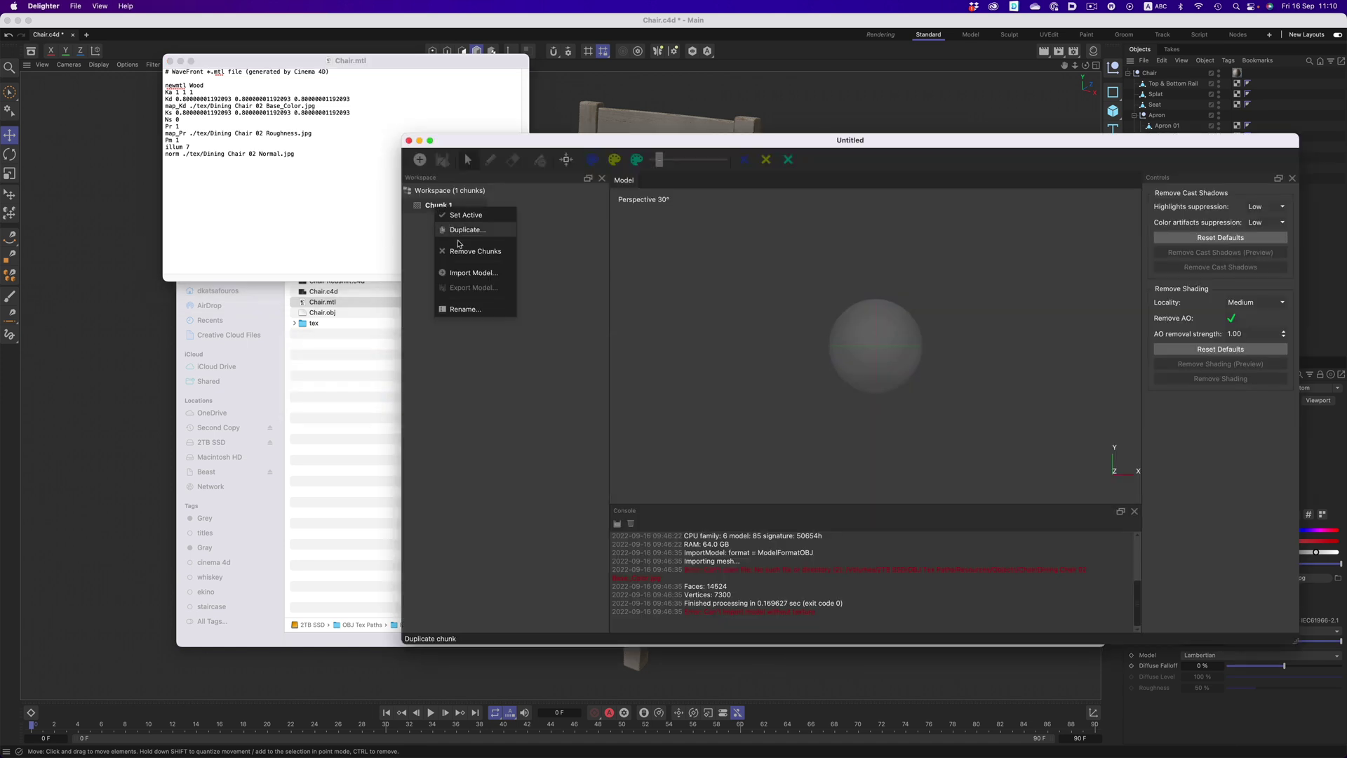
{"action": "left_click", "coordinate": [468, 274]}
{"action": "left_click", "coordinate": [857, 364]}
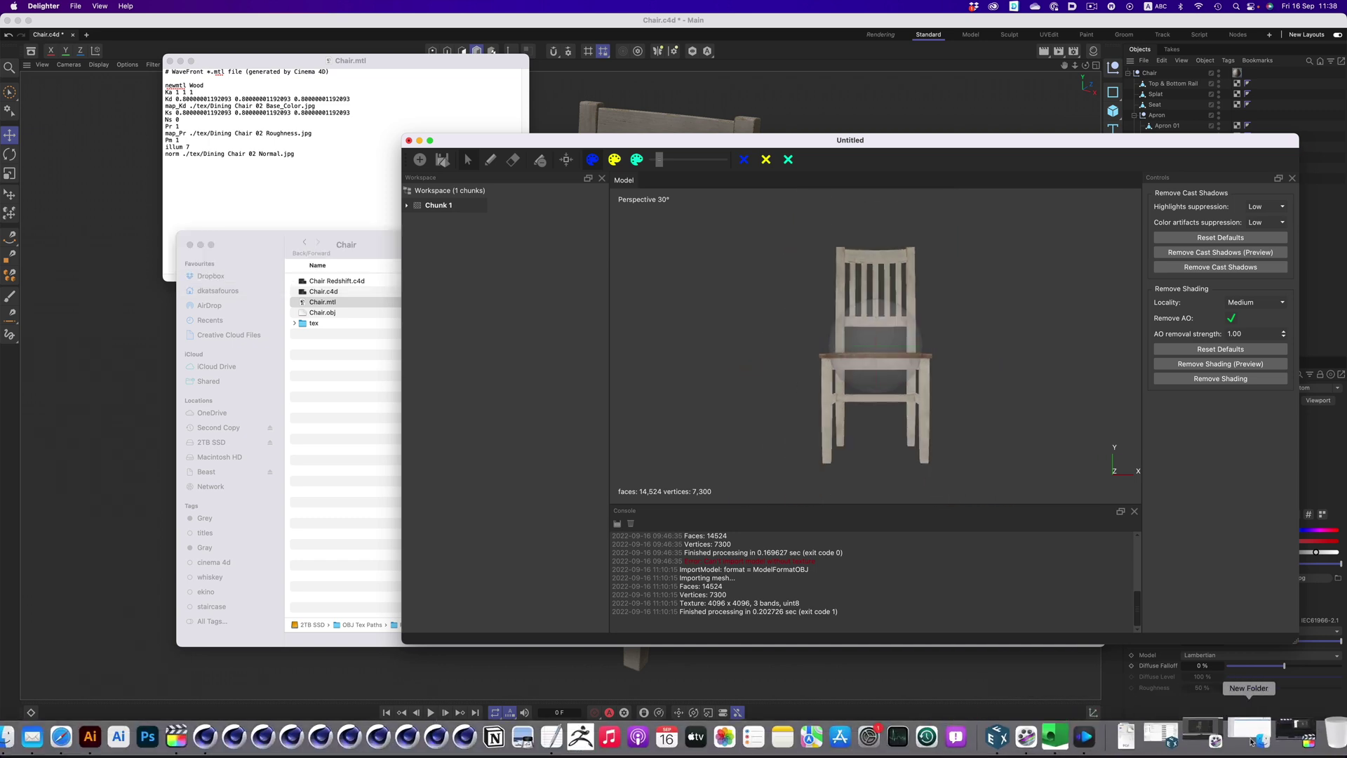
- Copy Chair.mtl, Chair.obj and the tex folder into Super New Folder, and import the model into De-Lighter's Chunk 1 again
{"action": "left_click", "coordinate": [1233, 741]}
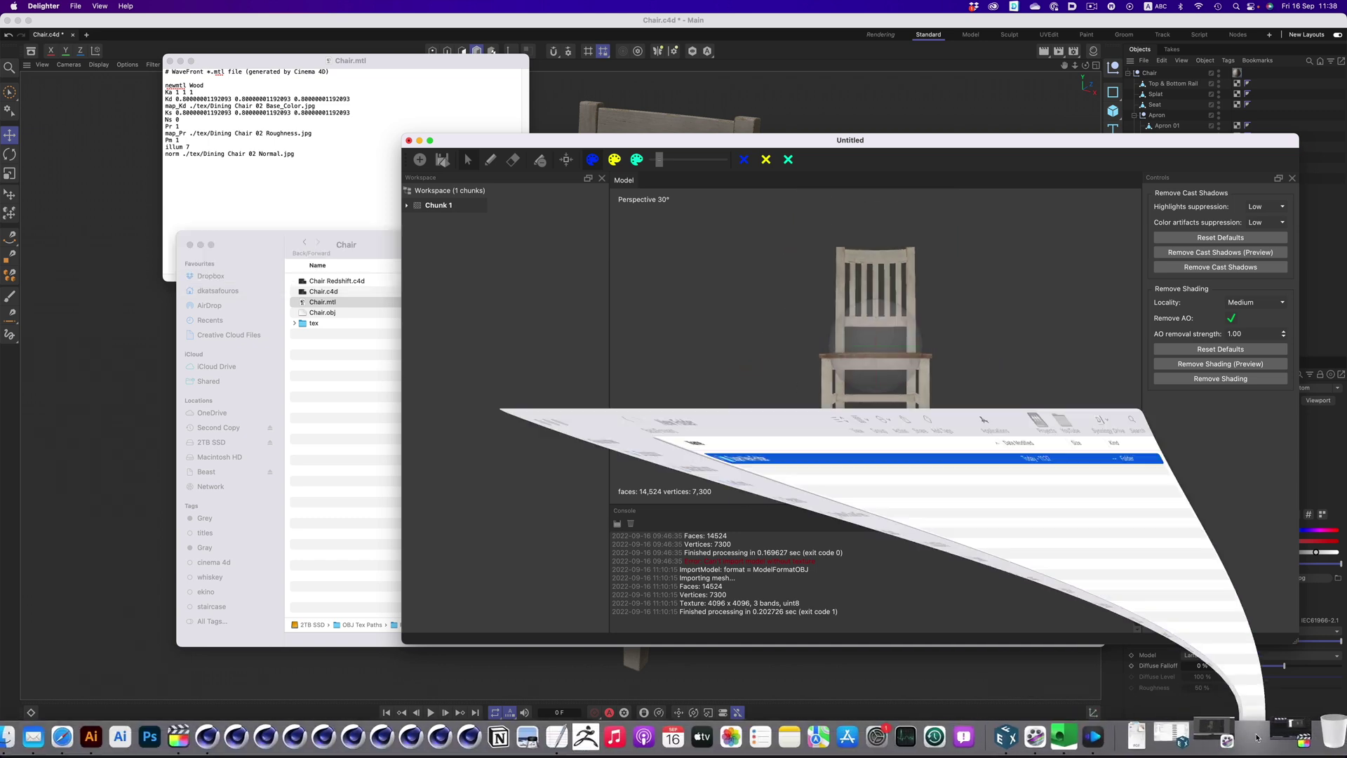
{"action": "left_click", "coordinate": [343, 327]}
{"action": "left_click_drag", "start_coordinate": [343, 327], "coordinate": [347, 306]}
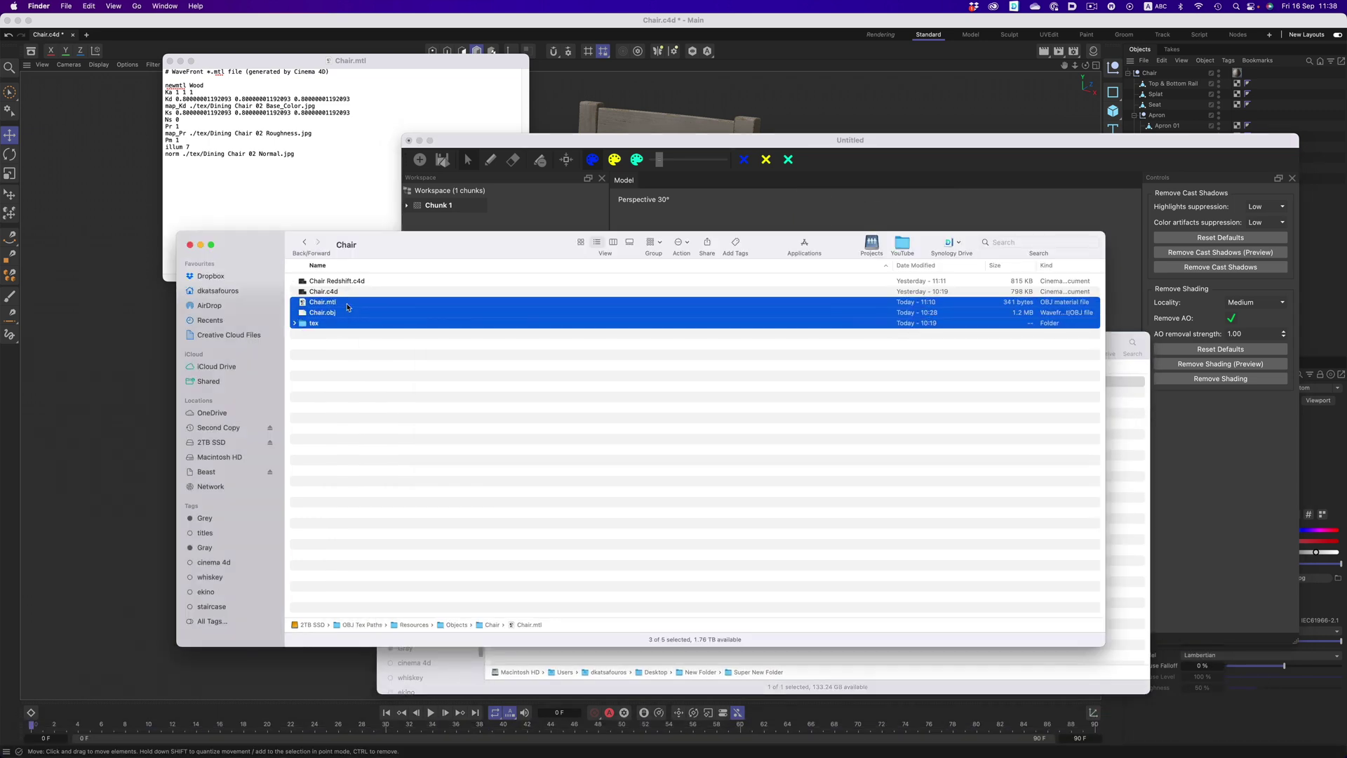
{"action": "left_click_drag", "start_coordinate": [1011, 497], "coordinate": [1127, 456]}
{"action": "left_click_drag", "start_coordinate": [544, 384], "coordinate": [855, 365]}
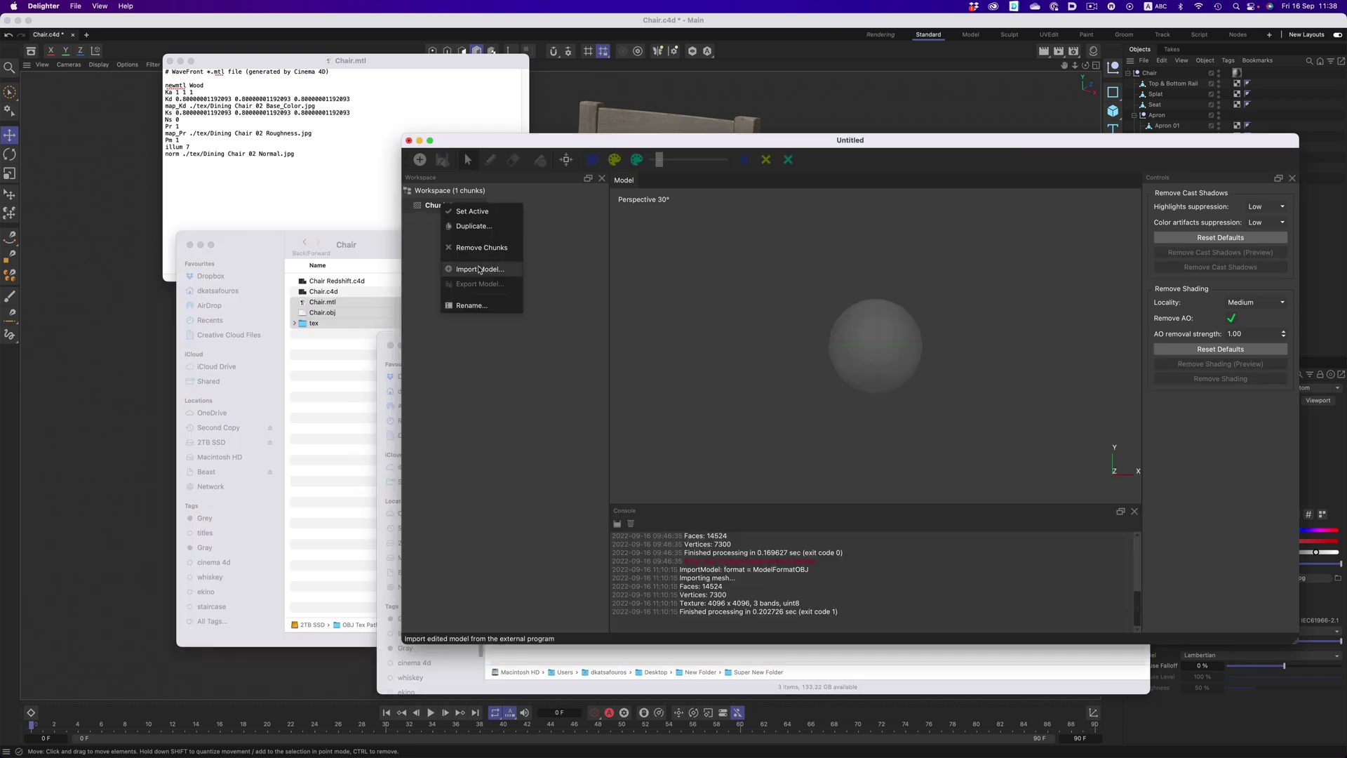
{"action": "scroll", "coordinate": [793, 345], "scroll_direction": "down", "scroll_amount": 5}
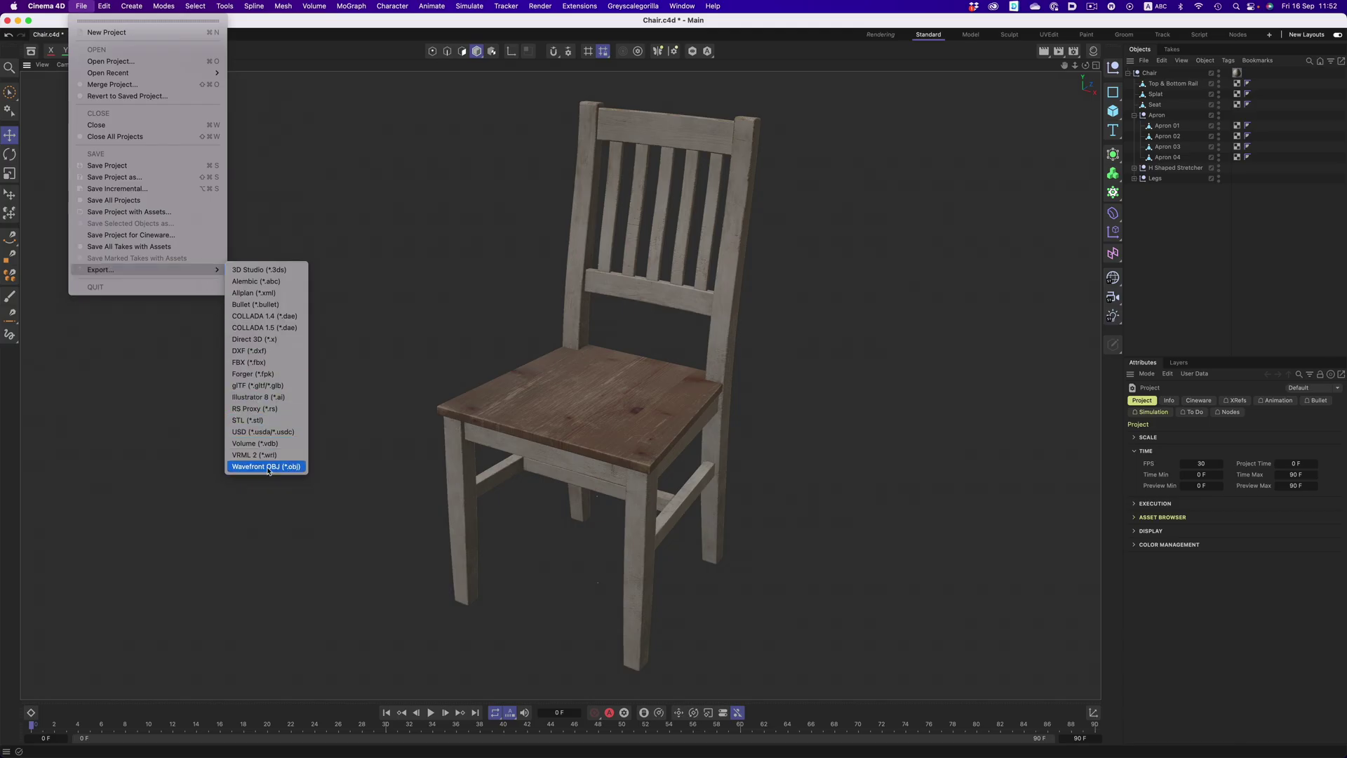
- Export the chair from Cinema 4D as Wavefront OBJ with the material option set to Original Paths, saving it as Chair 2.obj
{"action": "left_click", "coordinate": [269, 469]}
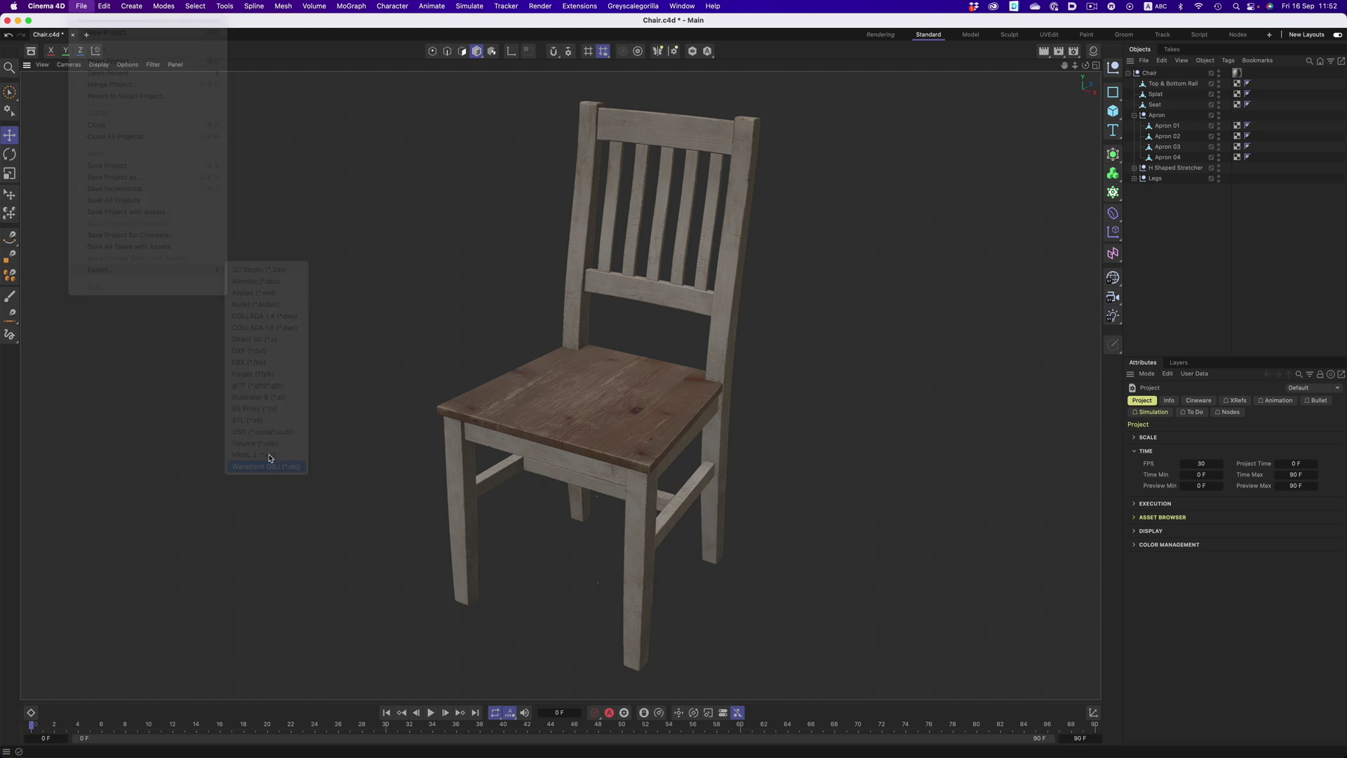
{"action": "left_click", "coordinate": [280, 520]}
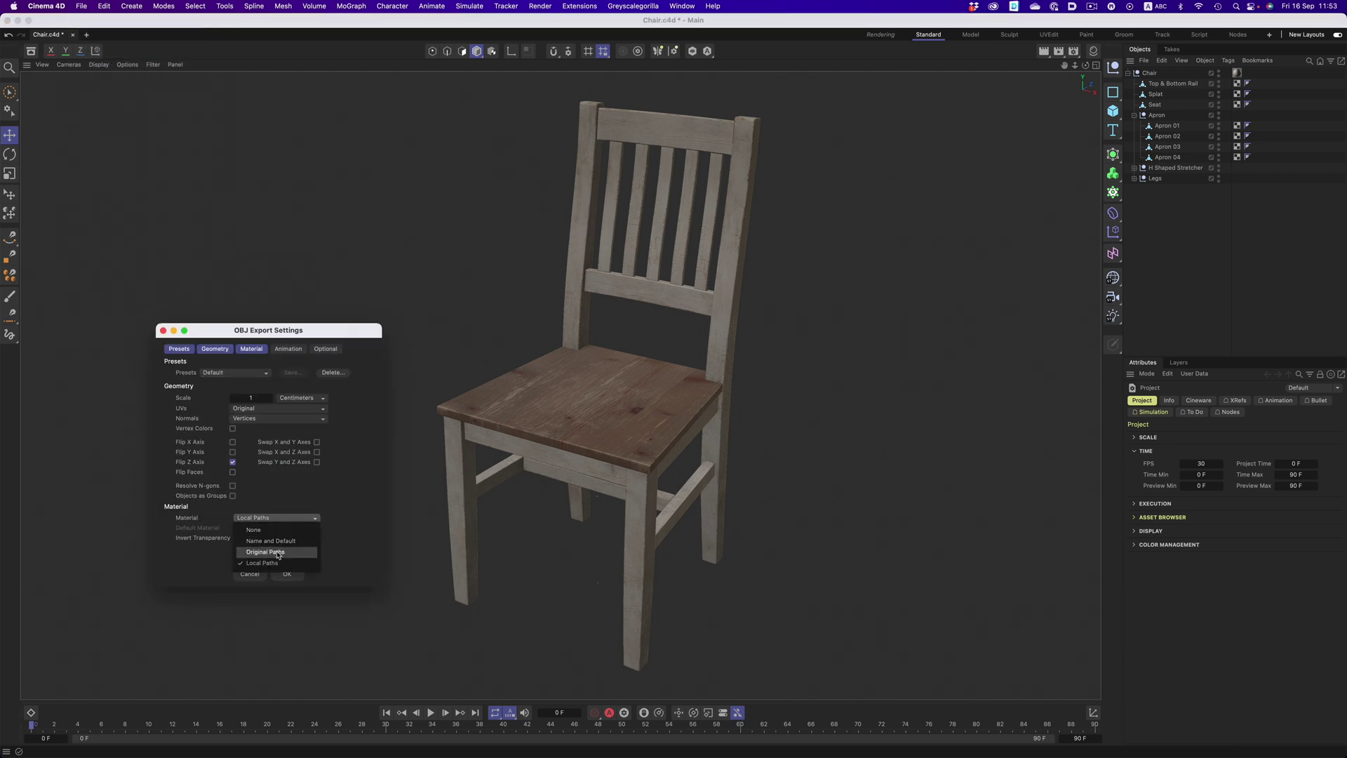
{"action": "left_click", "coordinate": [278, 552]}
{"action": "left_click", "coordinate": [287, 575]}
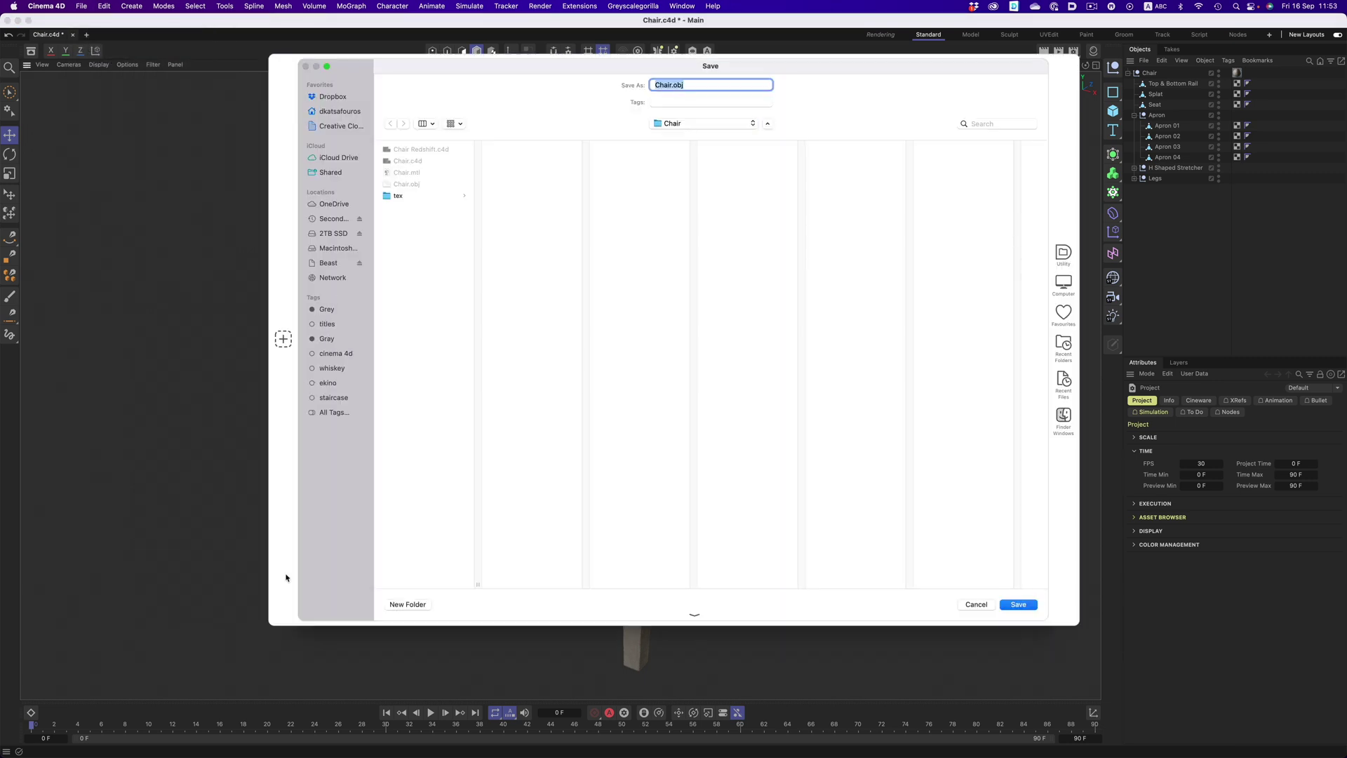
{"action": "key", "text": "Return"}
- Switch to the Chair folder in Finder and open Chair_2.mtl to examine its texture paths
{"action": "key", "text": "super+Tab"}
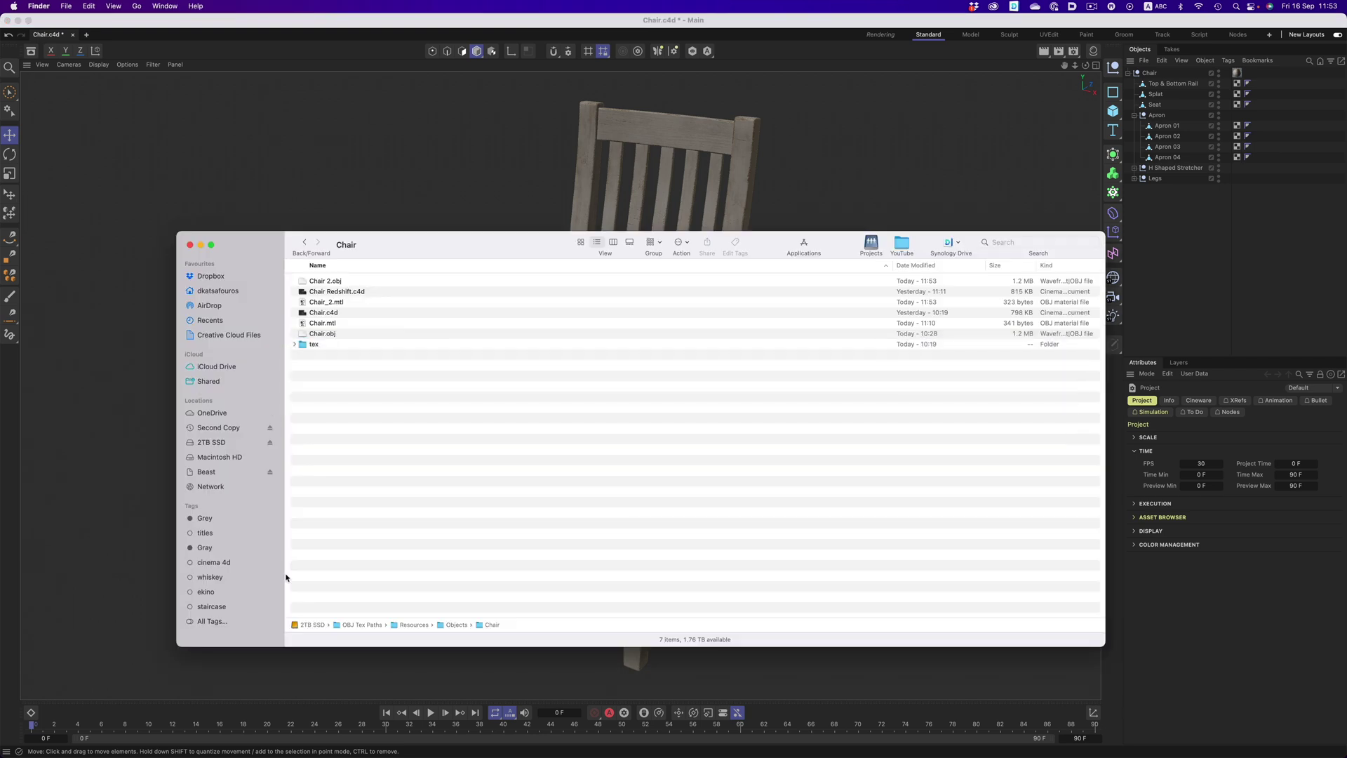
{"action": "left_click_drag", "start_coordinate": [379, 387], "coordinate": [602, 733]}
{"action": "left_click_drag", "start_coordinate": [312, 77], "coordinate": [600, 130]}
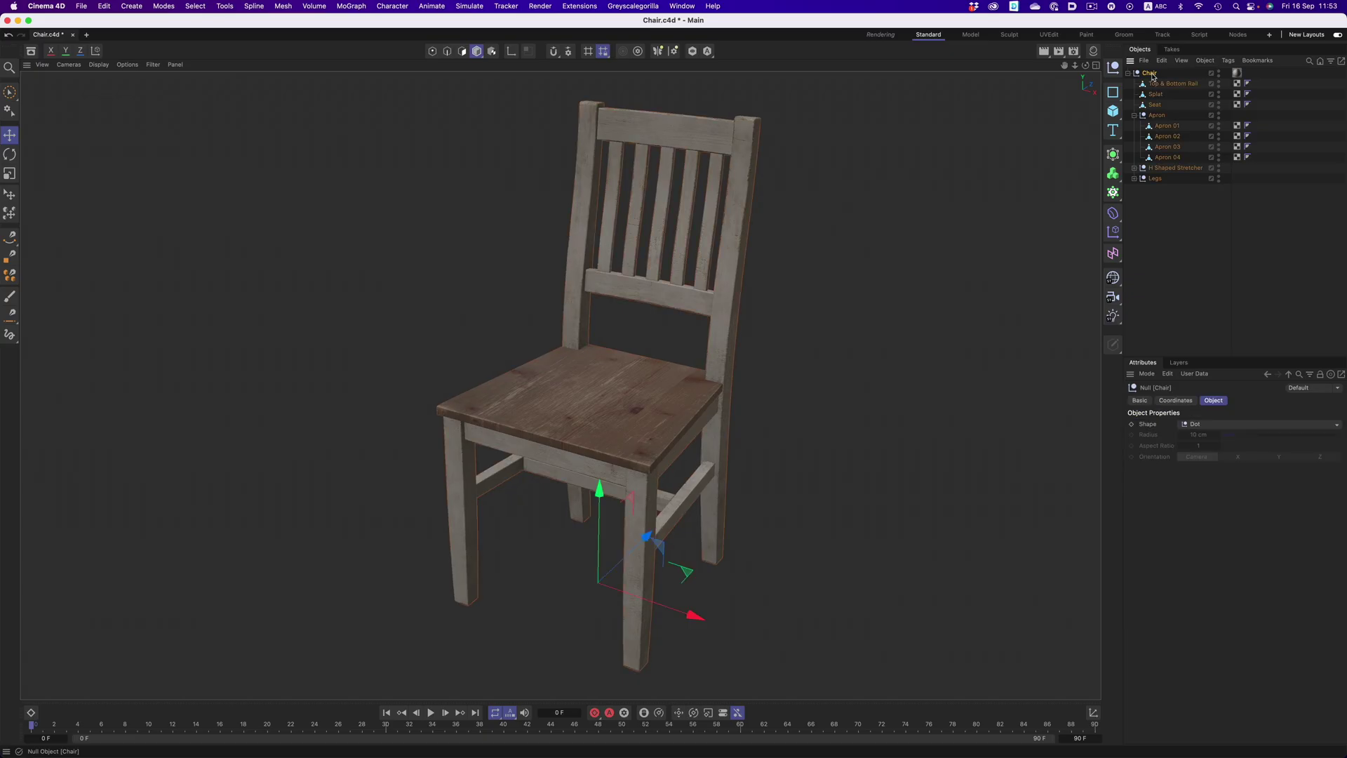
- Copy the Chair hierarchy into a new Cinema 4D project and change its texture paths to absolute ones
{"action": "key", "text": "super+n"}
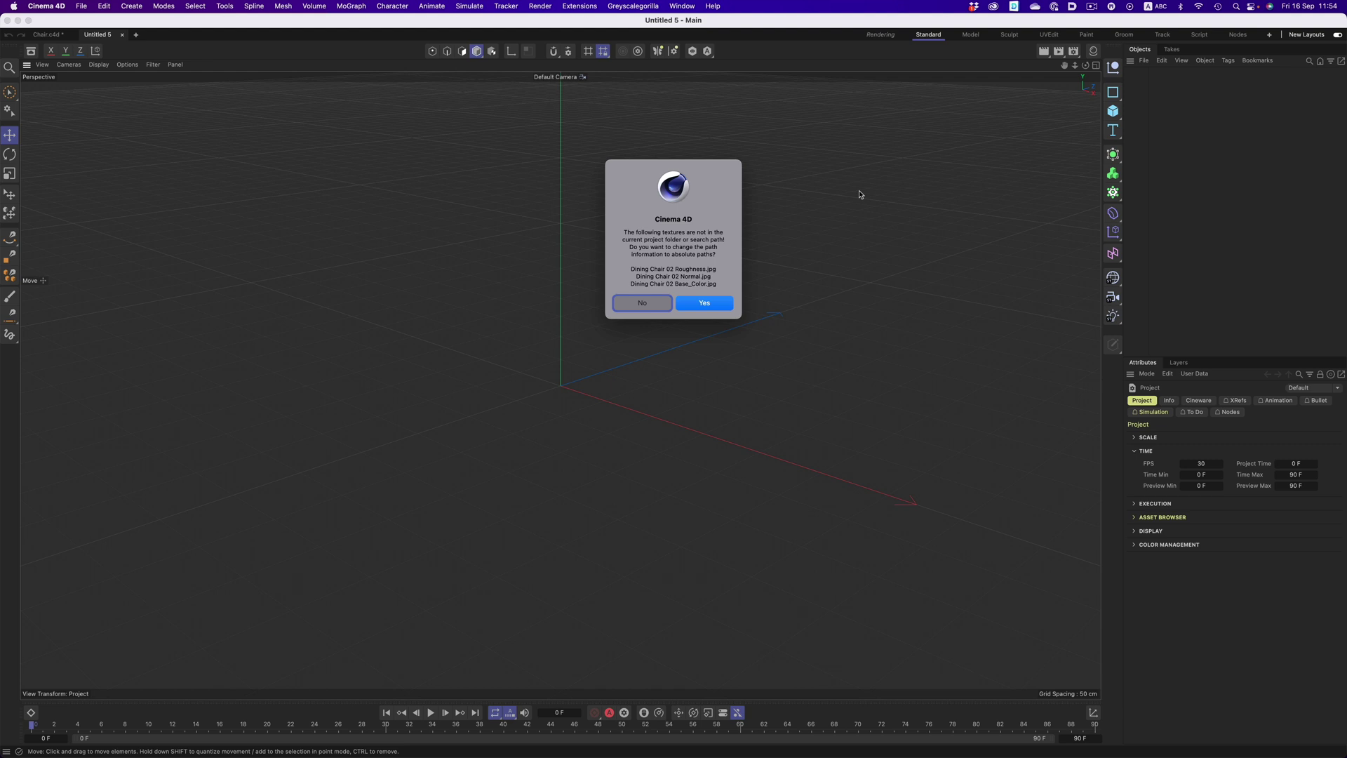
{"action": "left_click", "coordinate": [720, 302]}
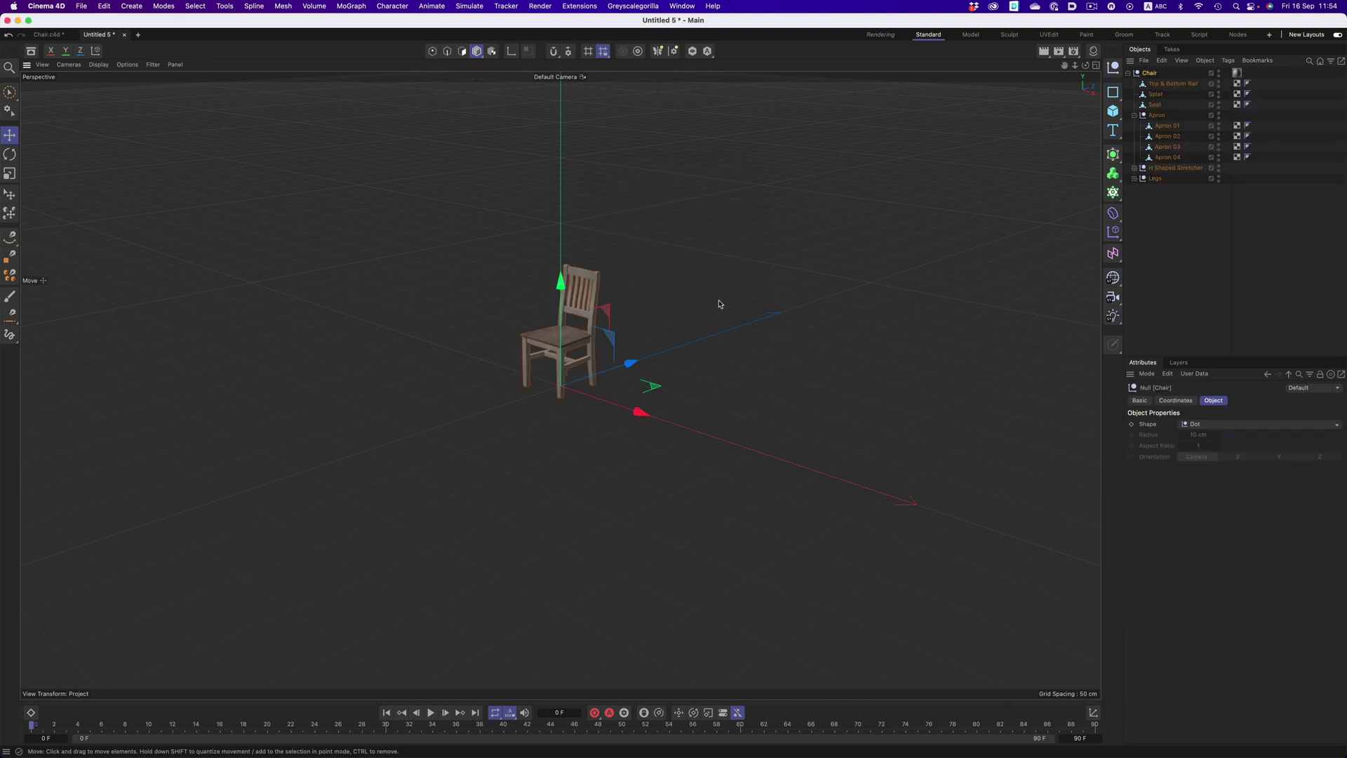
- Export the new project as Wavefront OBJ named Chair 3.obj, and place Chair_3.mtl next to Chair_2.mtl for comparison
{"action": "left_click", "coordinate": [80, 6]}
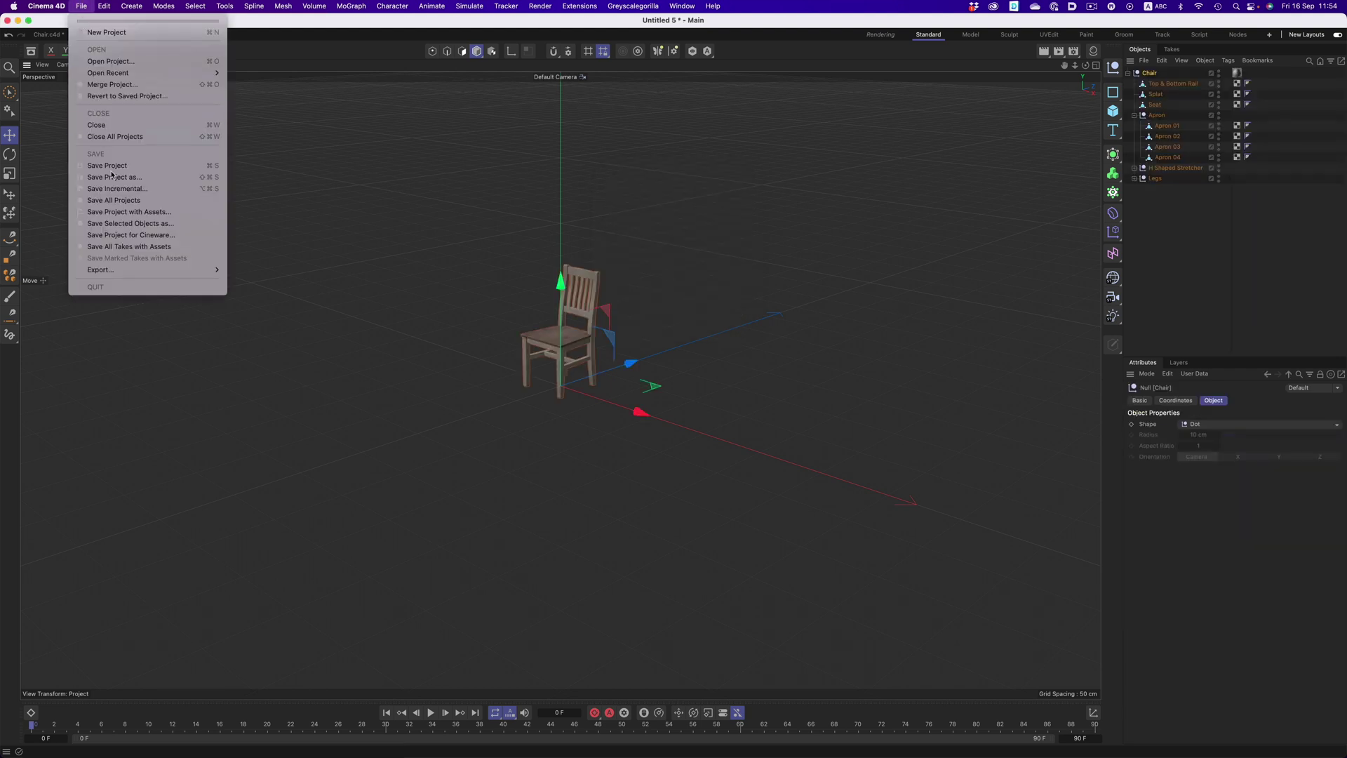
{"action": "mouse_move", "coordinate": [158, 270]}
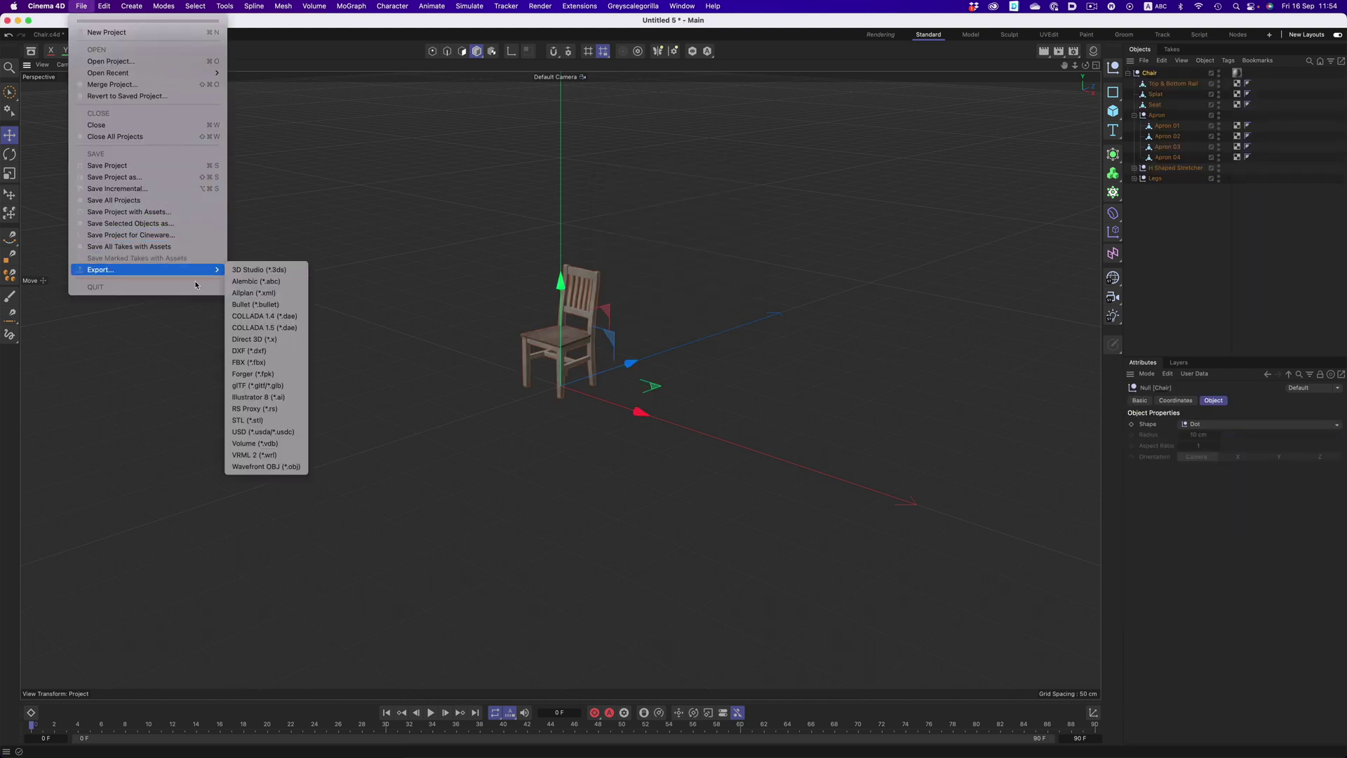
{"action": "left_click", "coordinate": [286, 468]}
{"action": "left_click", "coordinate": [301, 586]}
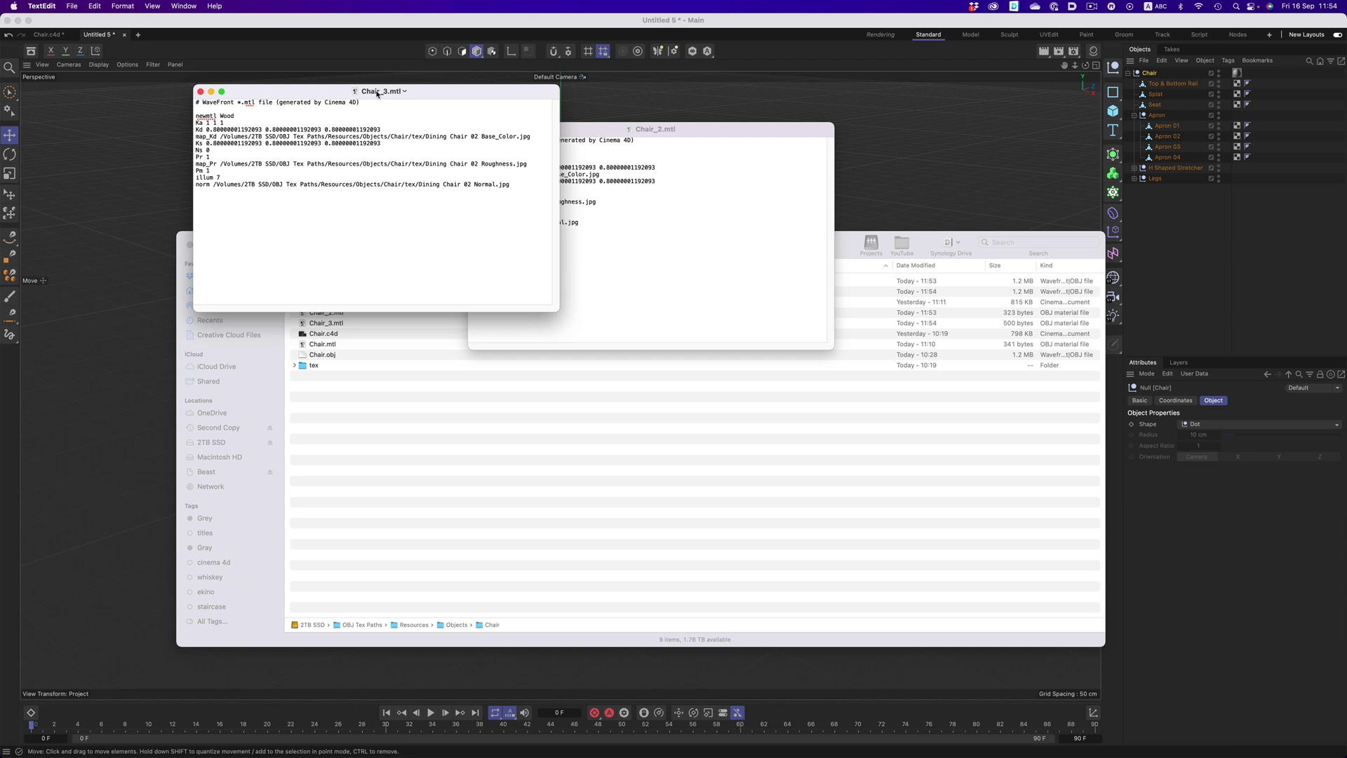
{"action": "left_click_drag", "start_coordinate": [377, 93], "coordinate": [761, 217]}
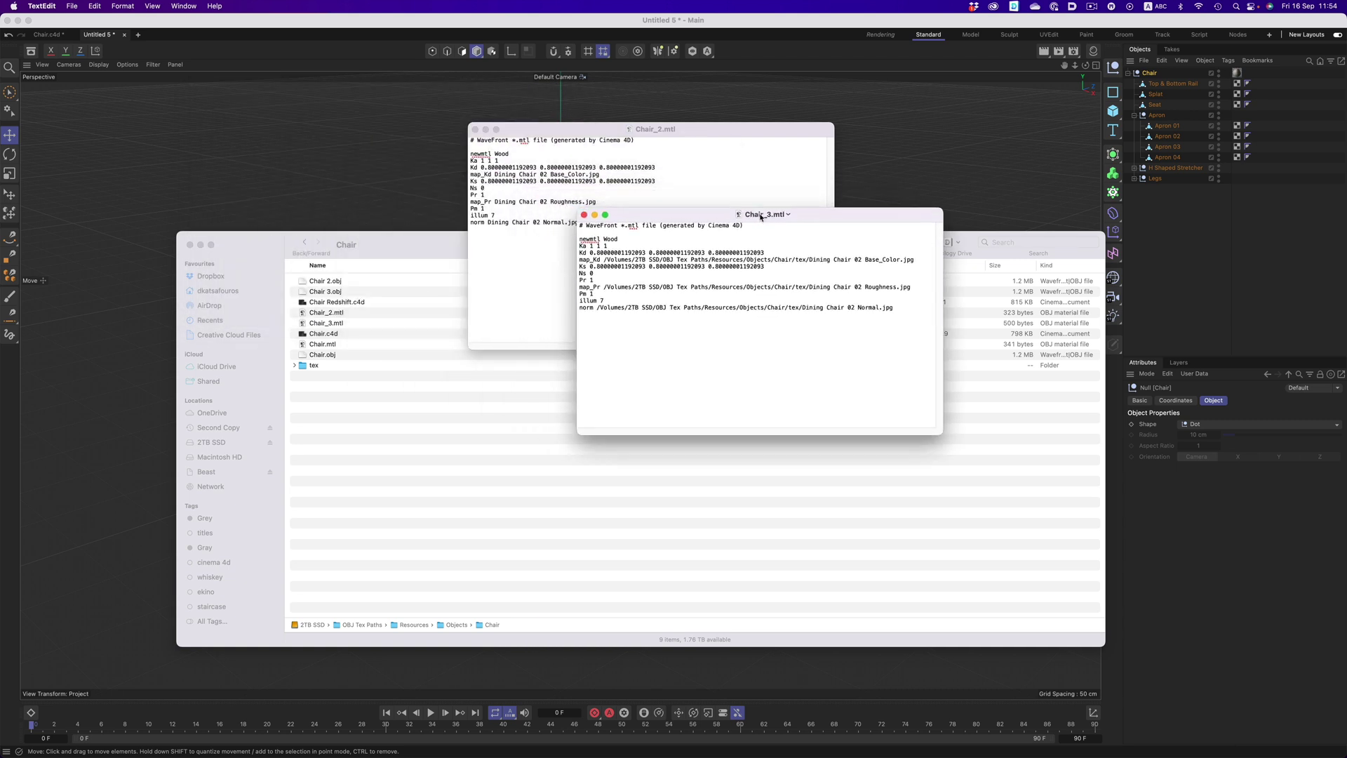
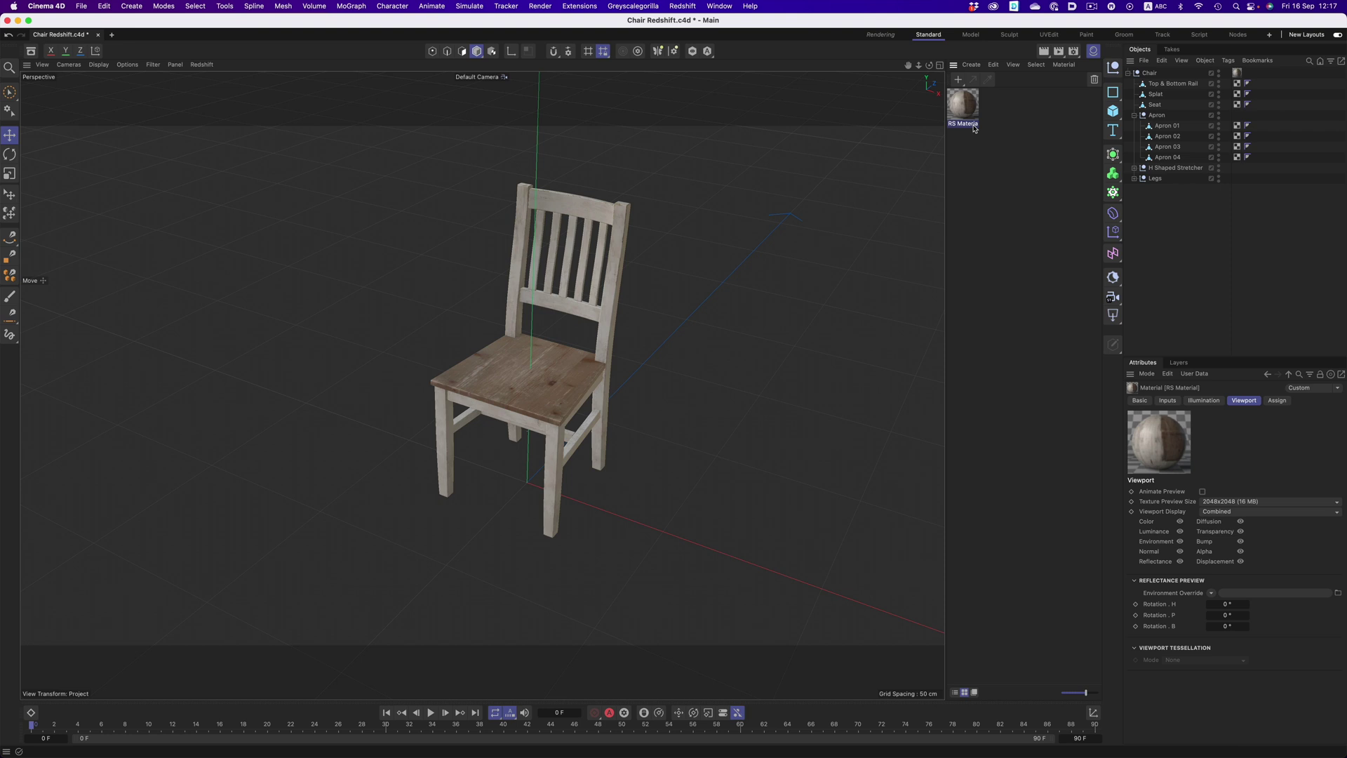
- Examine the RS Material node graph, checking how the base color, roughness and normal texture nodes connect to the Standard Material
{"action": "double_click", "coordinate": [963, 107]}
{"action": "left_click_drag", "start_coordinate": [996, 101], "coordinate": [665, 116]}
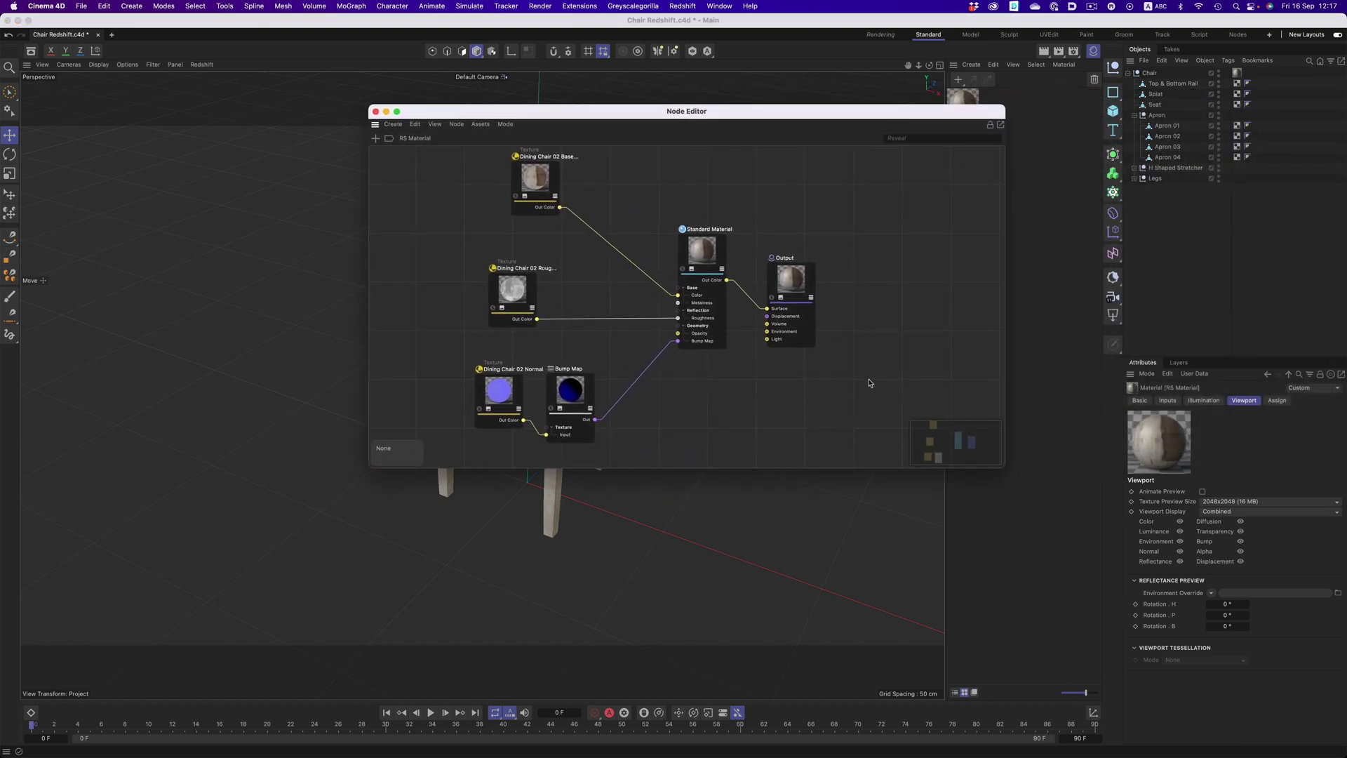
{"action": "left_click_drag", "start_coordinate": [1001, 465], "coordinate": [1113, 602]}
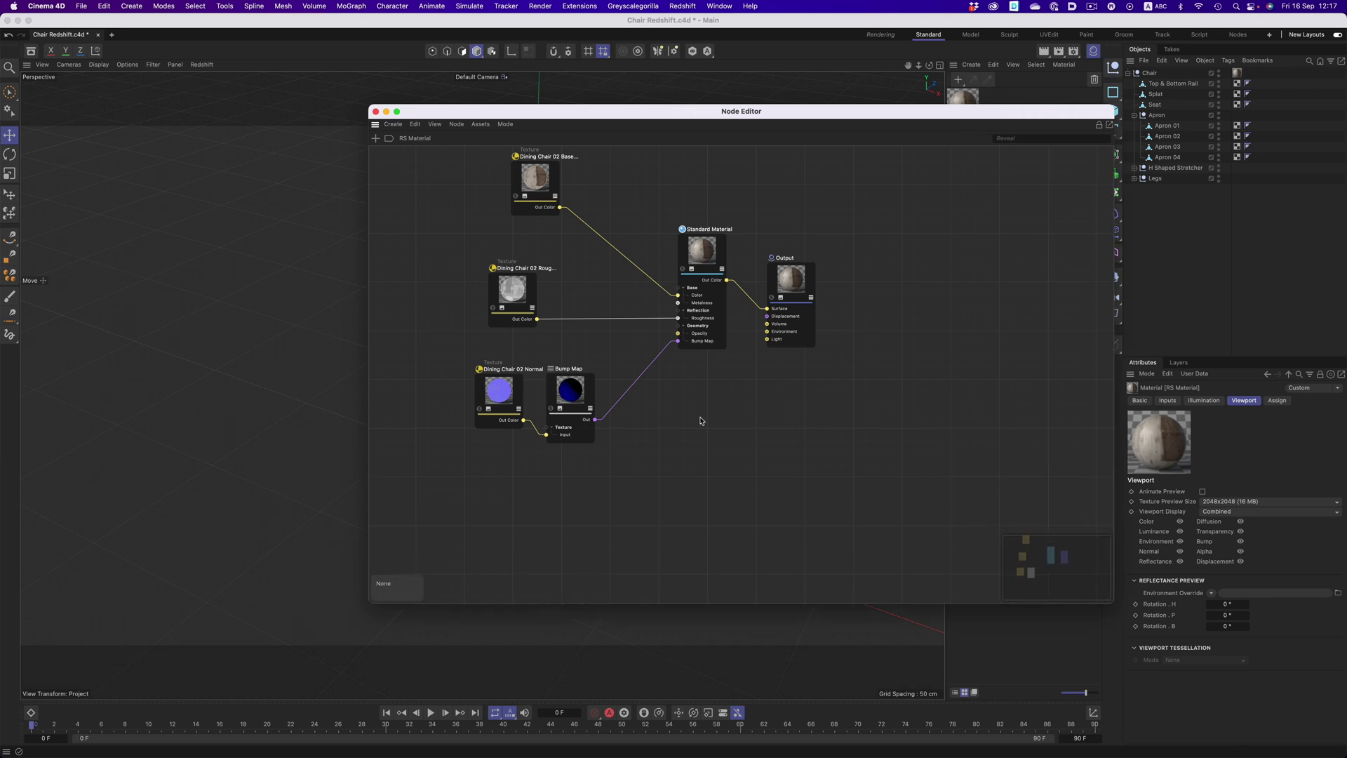
{"action": "key", "text": "h"}
{"action": "left_click", "coordinate": [573, 234]}
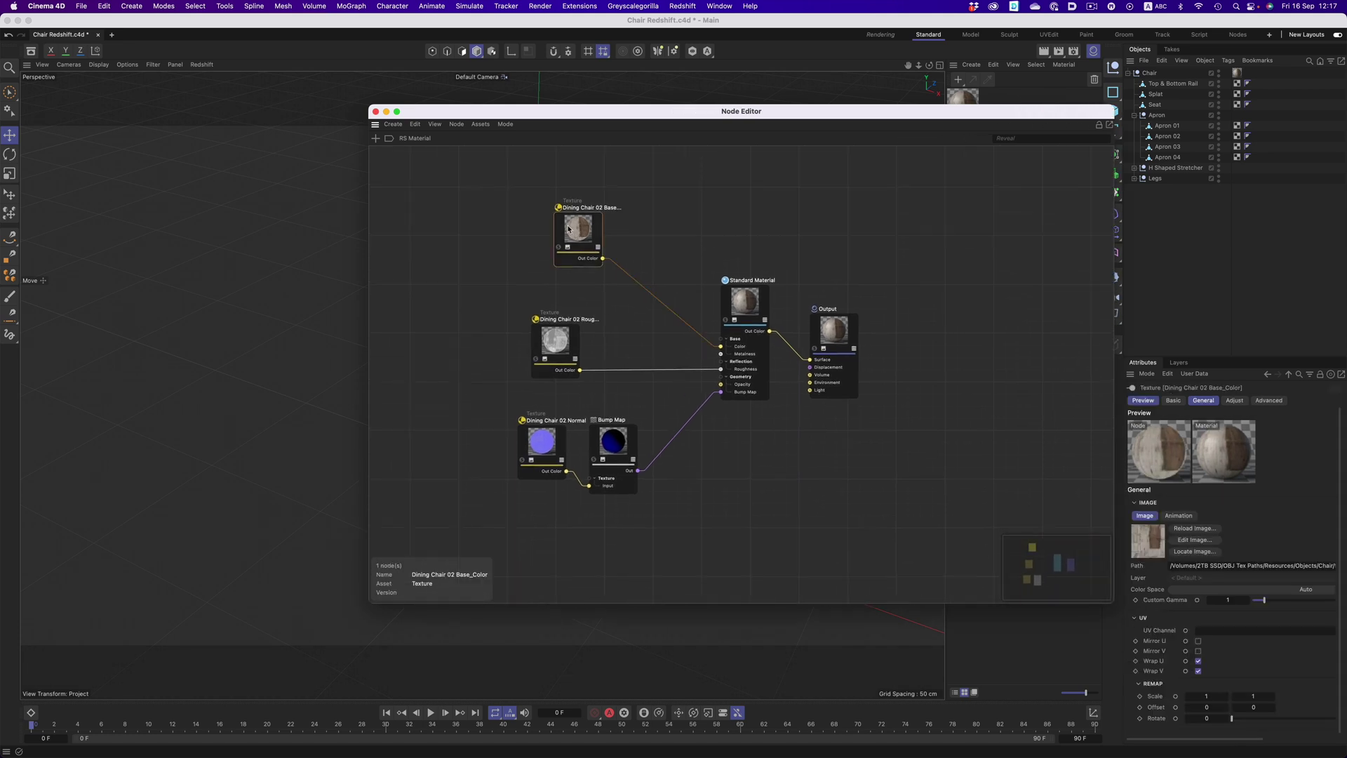
{"action": "left_click", "coordinate": [556, 334]}
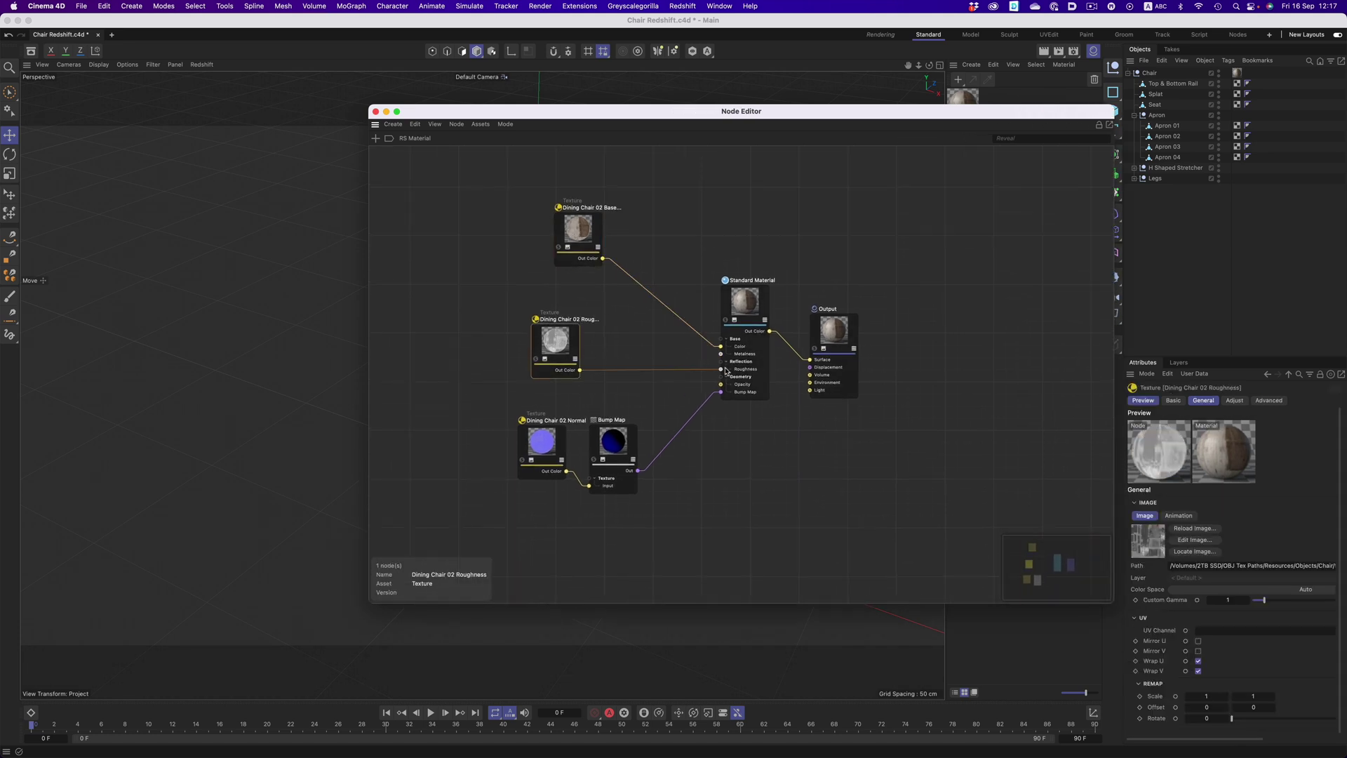
{"action": "left_click", "coordinate": [545, 439]}
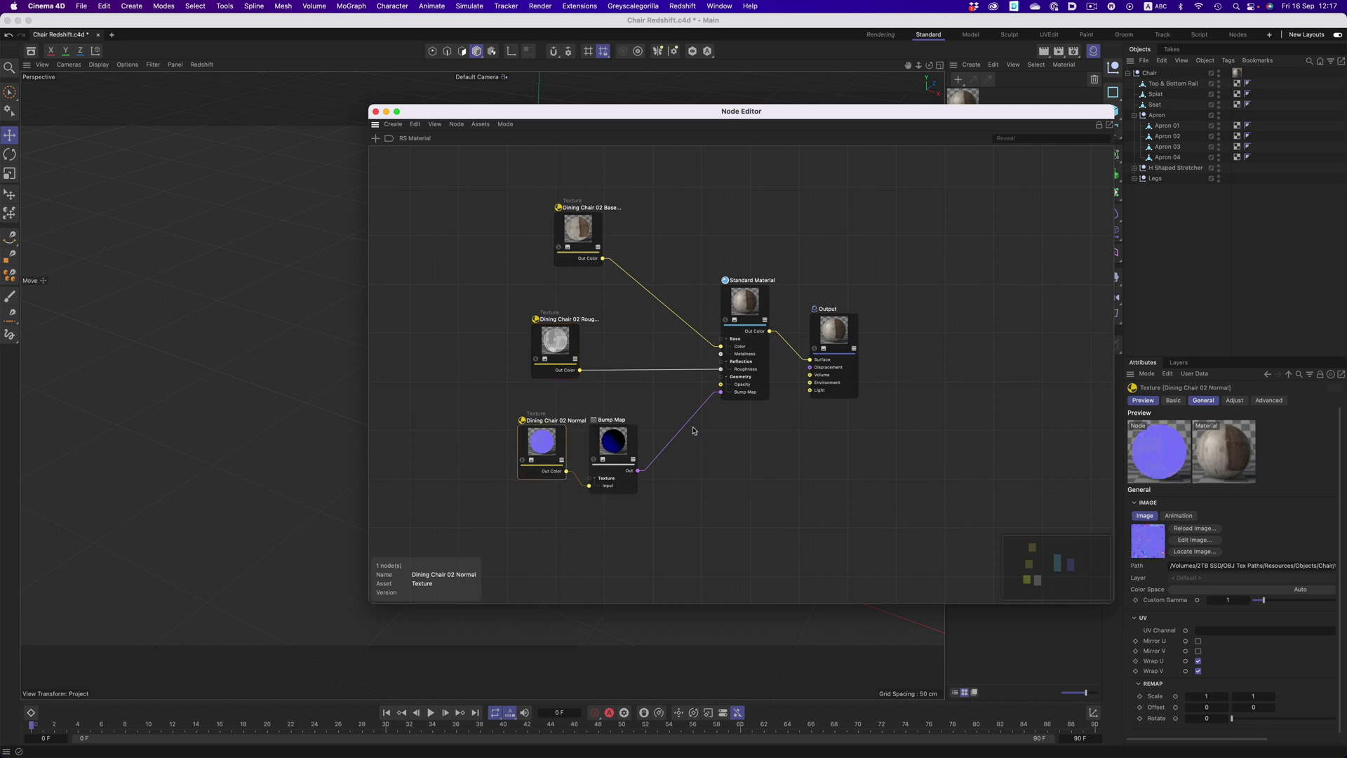
{"action": "left_click", "coordinate": [376, 111]}
- Export the Redshift chair as Wavefront OBJ and check the entries in Chair_Redshift.mtl beside Chair.mtl
{"action": "left_click", "coordinate": [89, 6]}
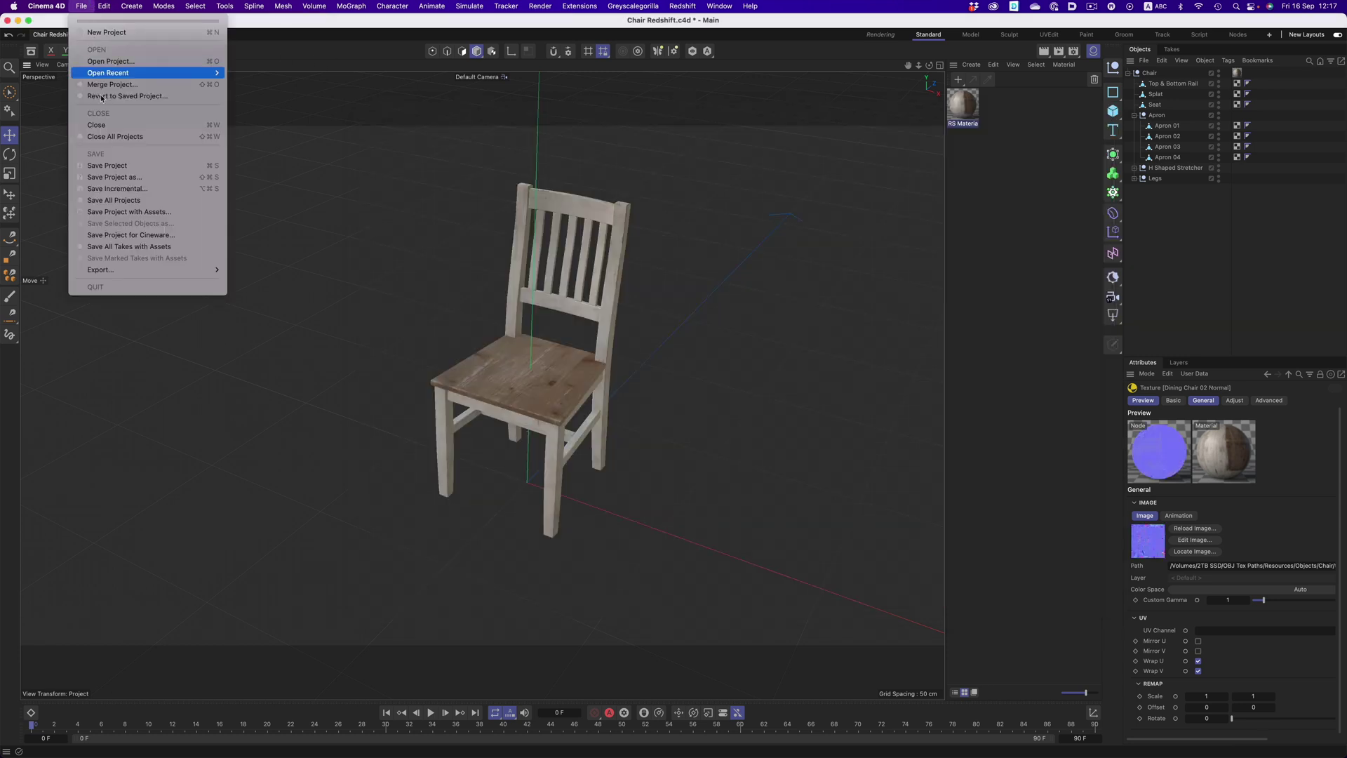
{"action": "mouse_move", "coordinate": [150, 273]}
{"action": "left_click", "coordinate": [266, 467]}
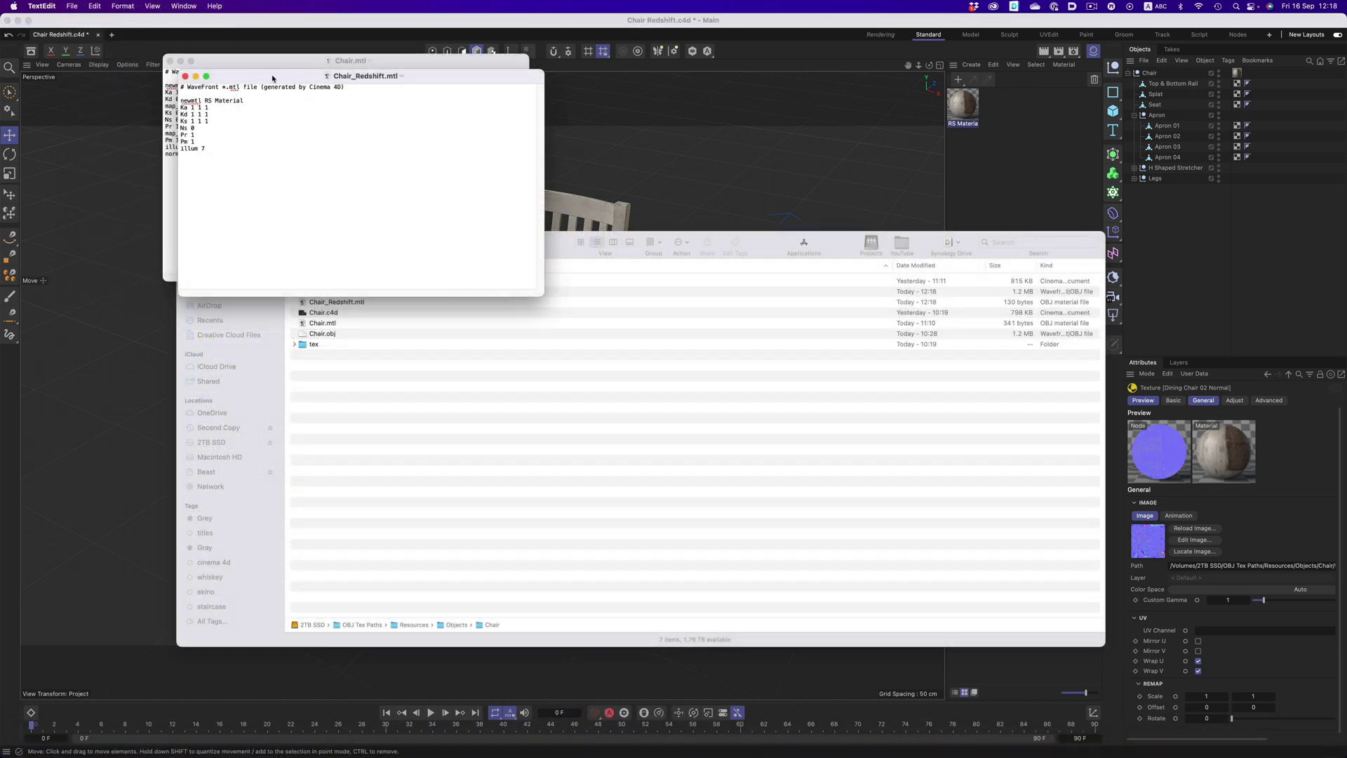
{"action": "left_click_drag", "start_coordinate": [272, 78], "coordinate": [640, 90]}
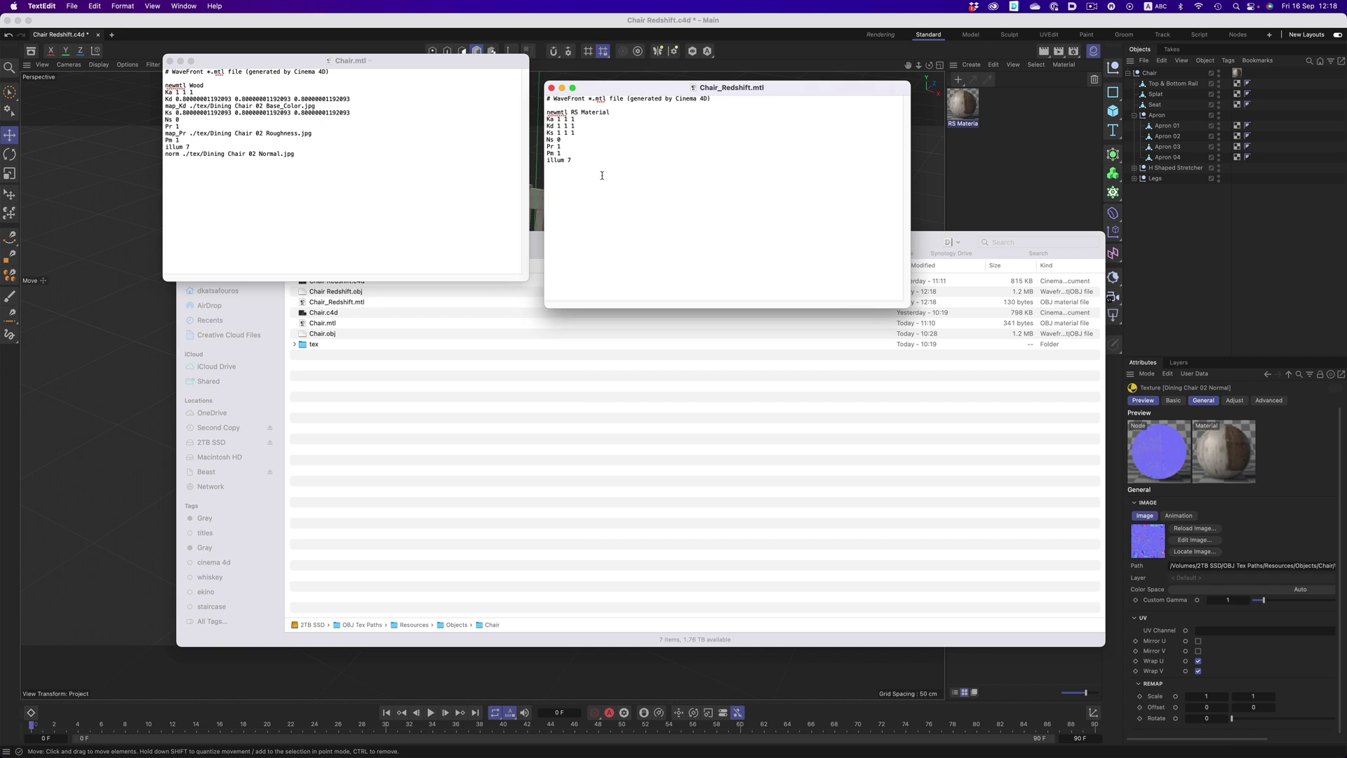
{"action": "left_click_drag", "start_coordinate": [582, 160], "coordinate": [546, 120]}
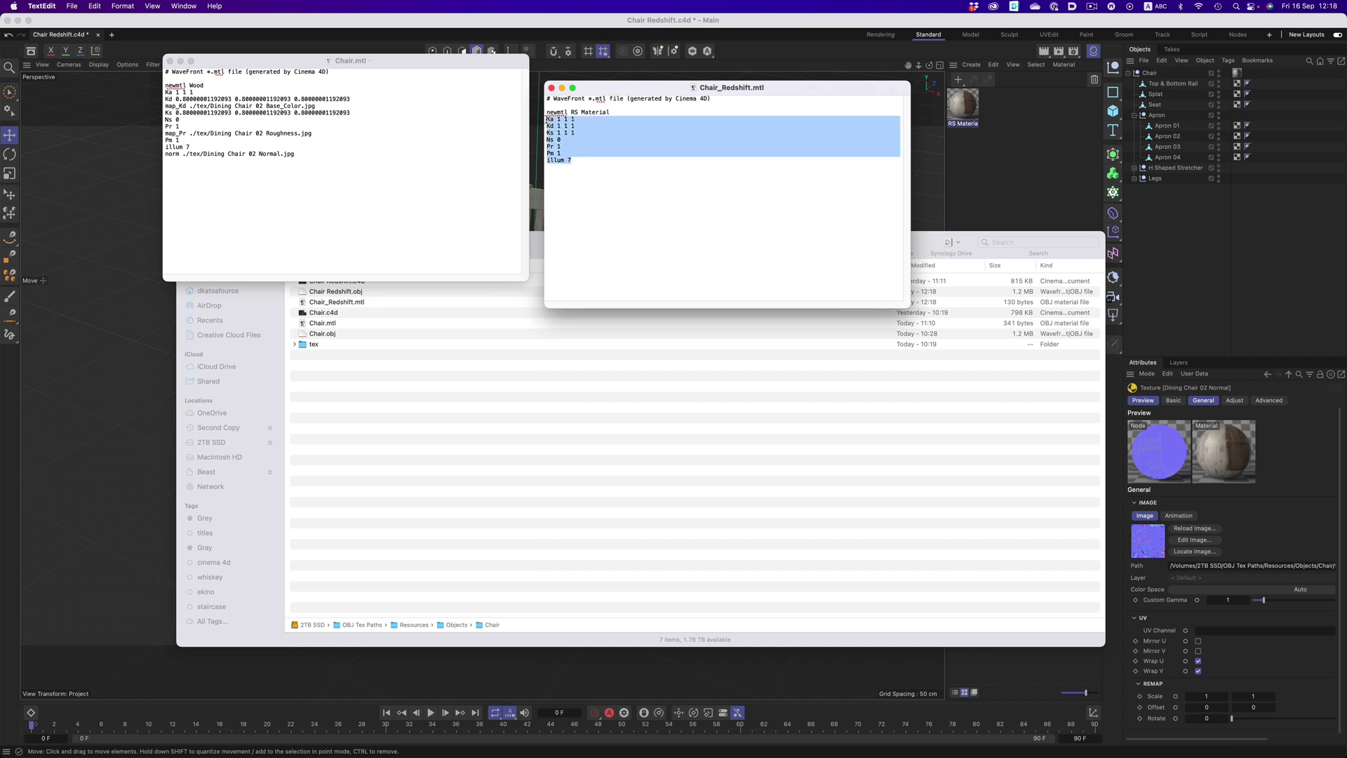
{"action": "left_click", "coordinate": [585, 184]}
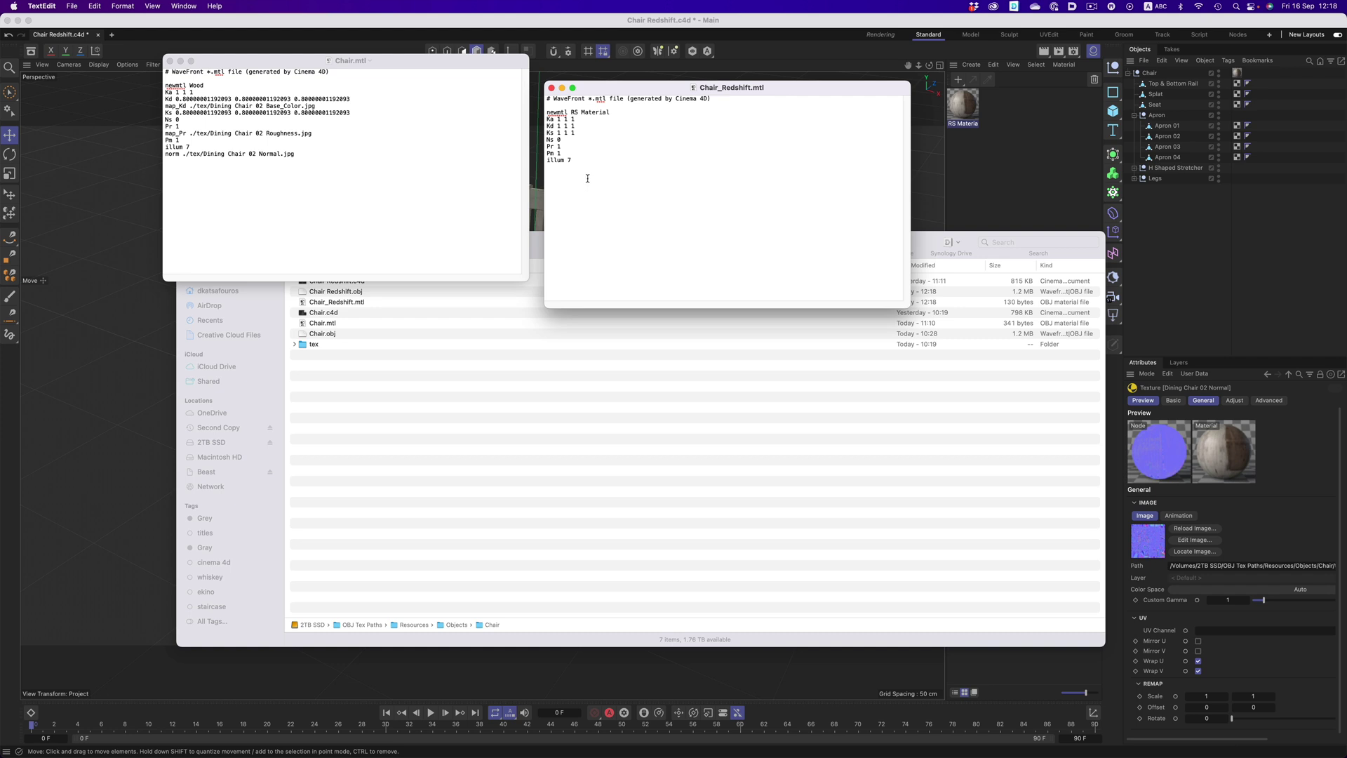
- Add the line "map_Kd ./tex/Dining Chair 02 Base_Color.jpg" below the Kd entry in Chair_Redshift.mtl, copying the file name from Chair.mtl
{"action": "key", "text": "Return"}
{"action": "left_click_drag", "start_coordinate": [211, 106], "coordinate": [315, 106]}
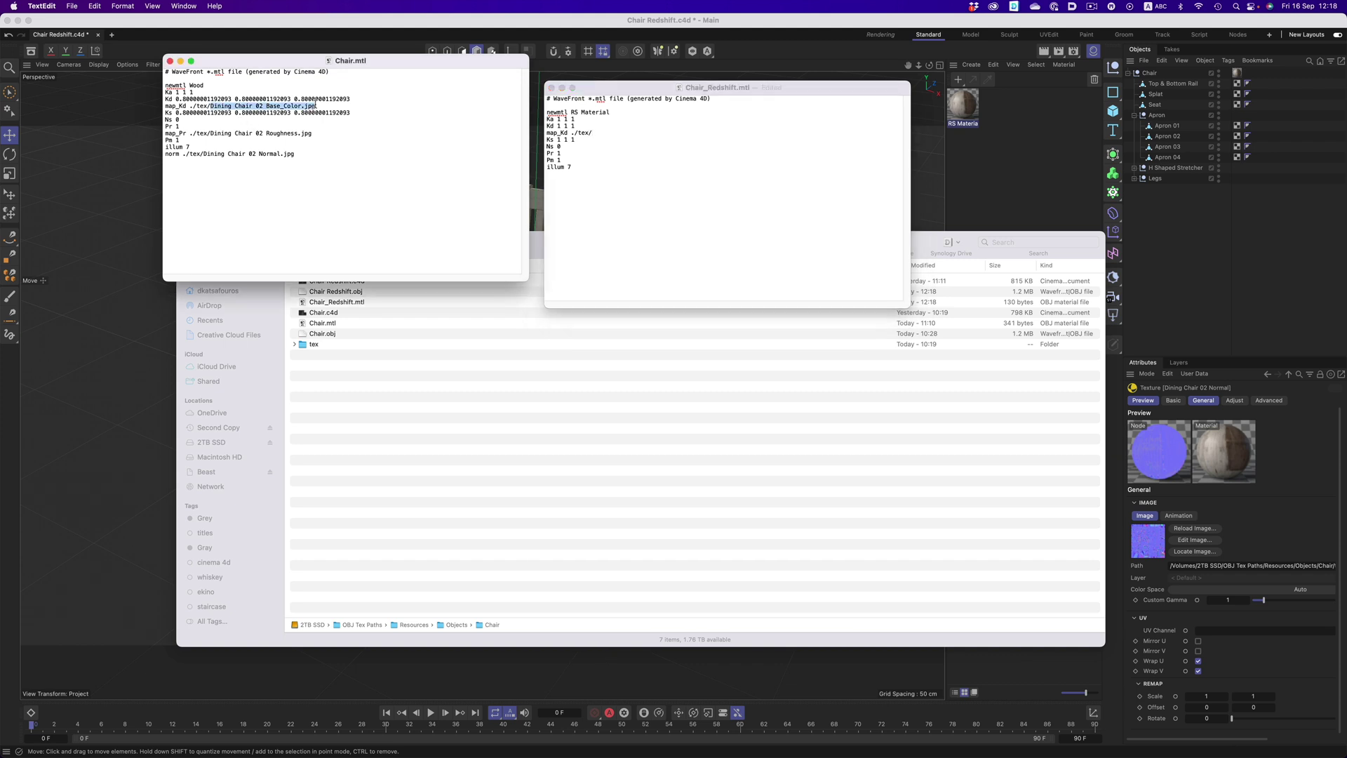
{"action": "key", "text": "super+c"}
{"action": "left_click", "coordinate": [617, 87]}
{"action": "key", "text": "super+v"}
- Add the line "map_Pr ./tex/Dining Chair 02 Roughness.jpg" below the Pr entry in Chair_Redshift.mtl, copying the path from Chair.mtl
{"action": "left_click", "coordinate": [573, 155]}
{"action": "key", "text": "Return"}
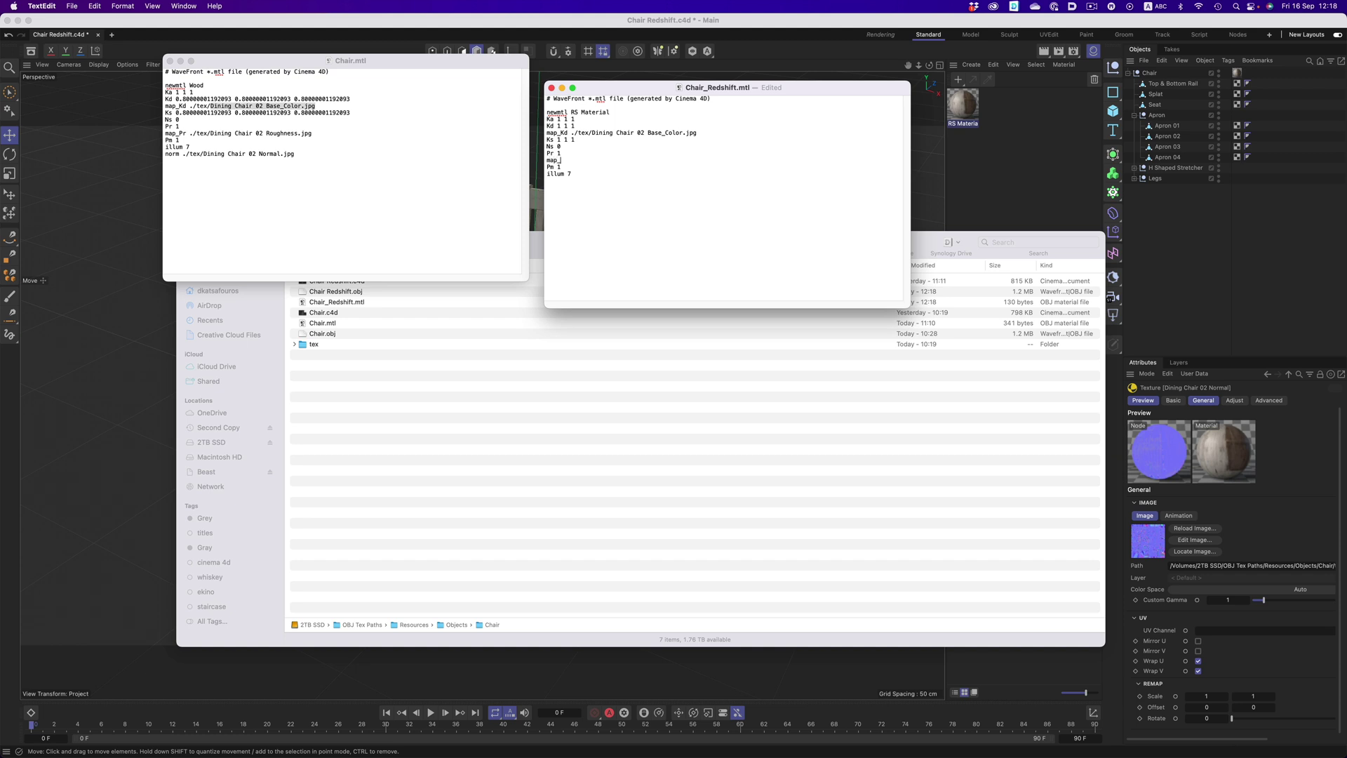
{"action": "left_click", "coordinate": [344, 61]}
{"action": "left_click_drag", "start_coordinate": [190, 133], "coordinate": [311, 132]}
{"action": "key", "text": "super+c"}
{"action": "left_click", "coordinate": [572, 161]}
{"action": "key", "text": "super+v"}
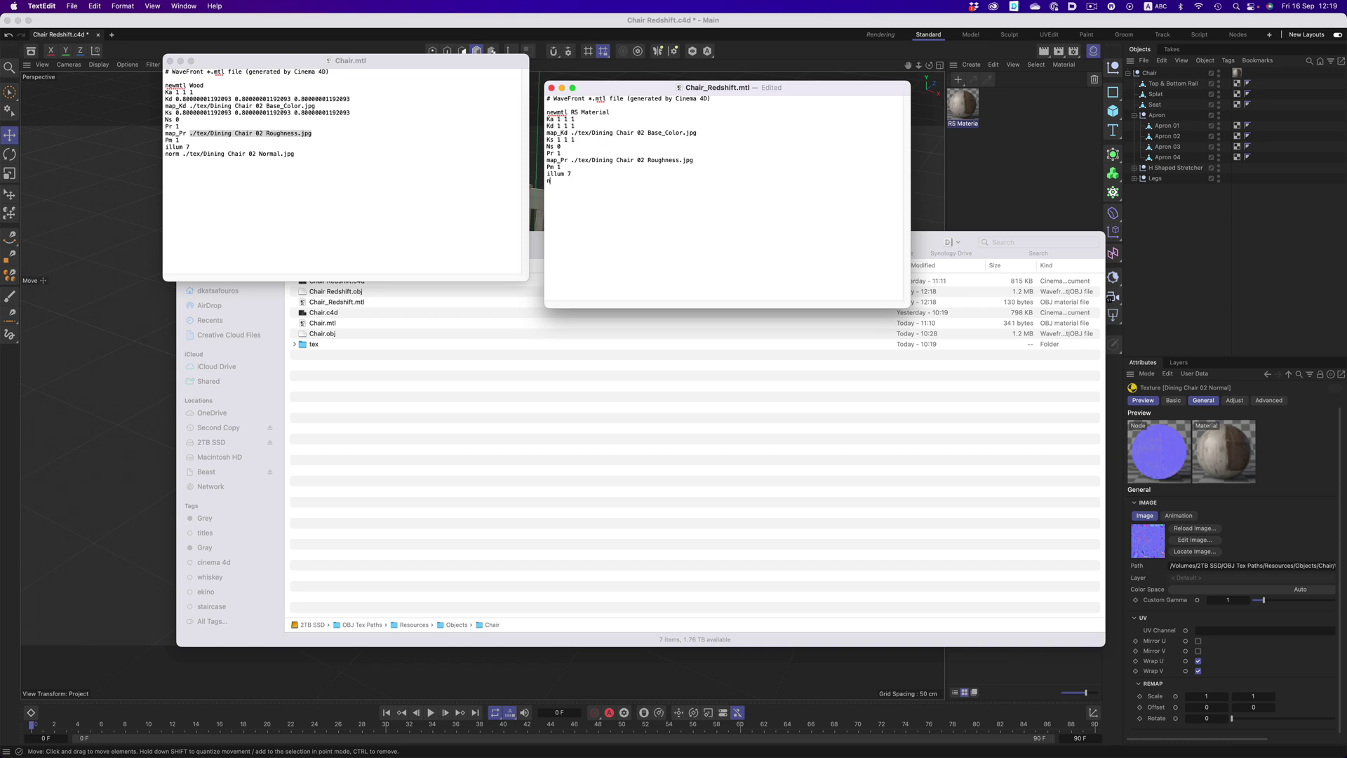
- Add the line "norm ./tex/Dining Chair 02 Normal.jpg" at the end of Chair_Redshift.mtl and save the file
{"action": "left_click", "coordinate": [255, 154]}
{"action": "left_click_drag", "start_coordinate": [295, 154], "coordinate": [188, 156]}
{"action": "left_click", "coordinate": [601, 181]}
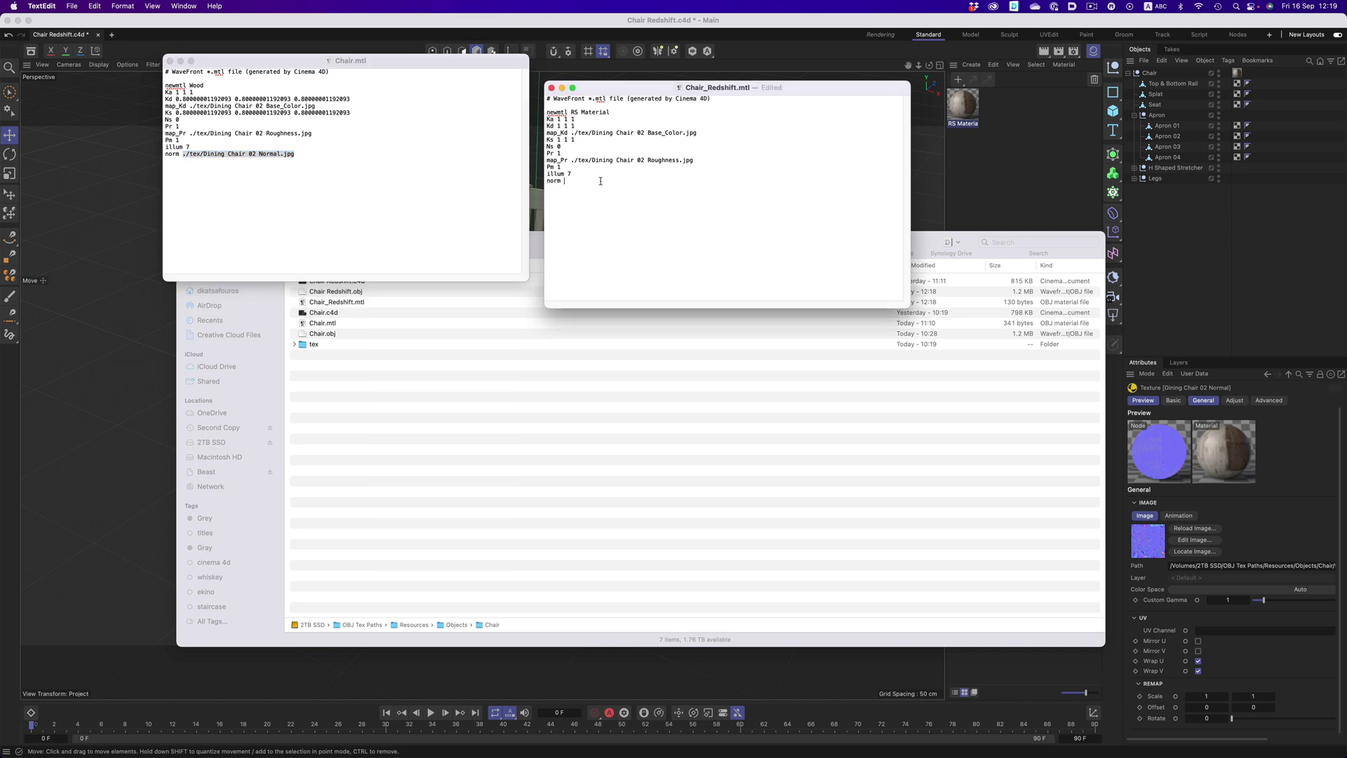
{"action": "key", "text": "super+v"}
{"action": "key", "text": "super+s"}
- Switch to De-Lighter and import Chair Redshift.obj from the Chair folder into the chunk
{"action": "key", "text": "super+Tab"}
{"action": "left_click_drag", "start_coordinate": [393, 625], "coordinate": [625, 328]}
{"action": "left_click", "coordinate": [704, 195]}
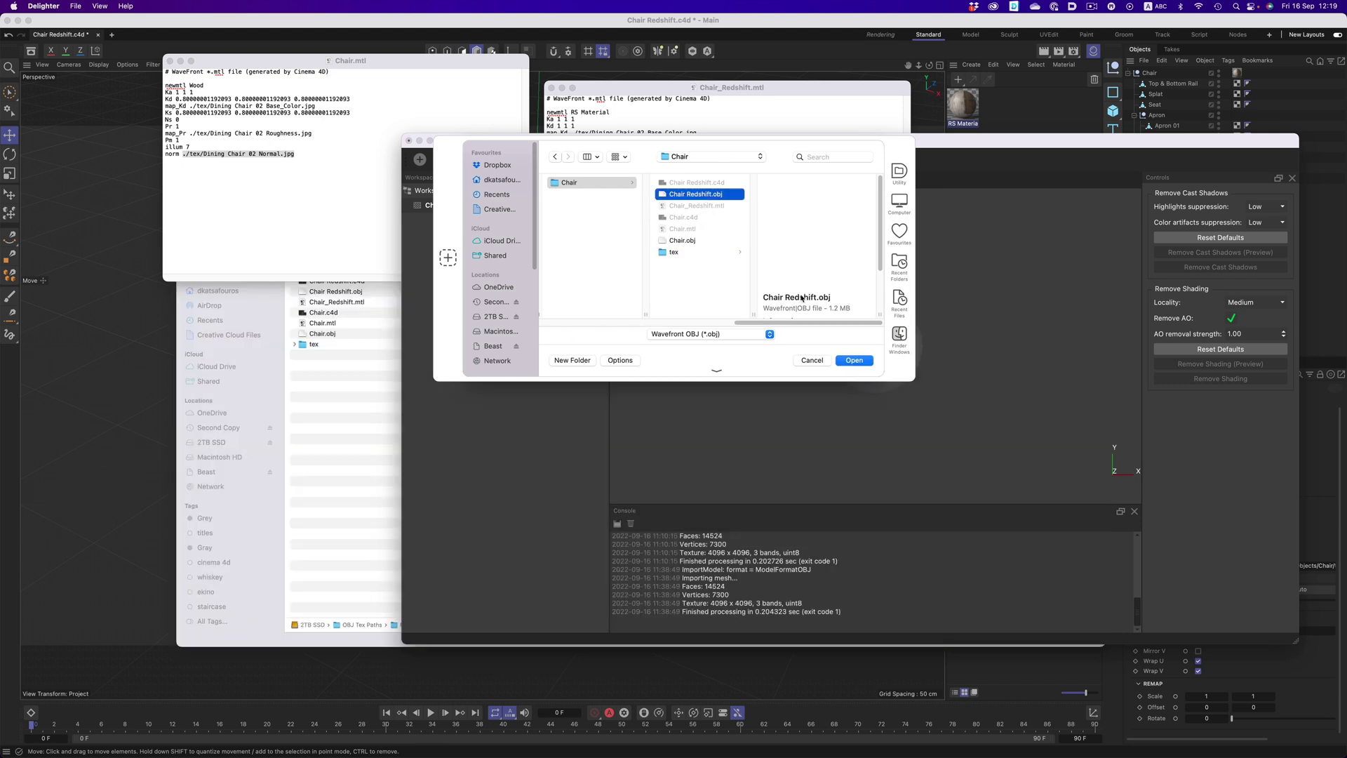
{"action": "left_click", "coordinate": [854, 360]}
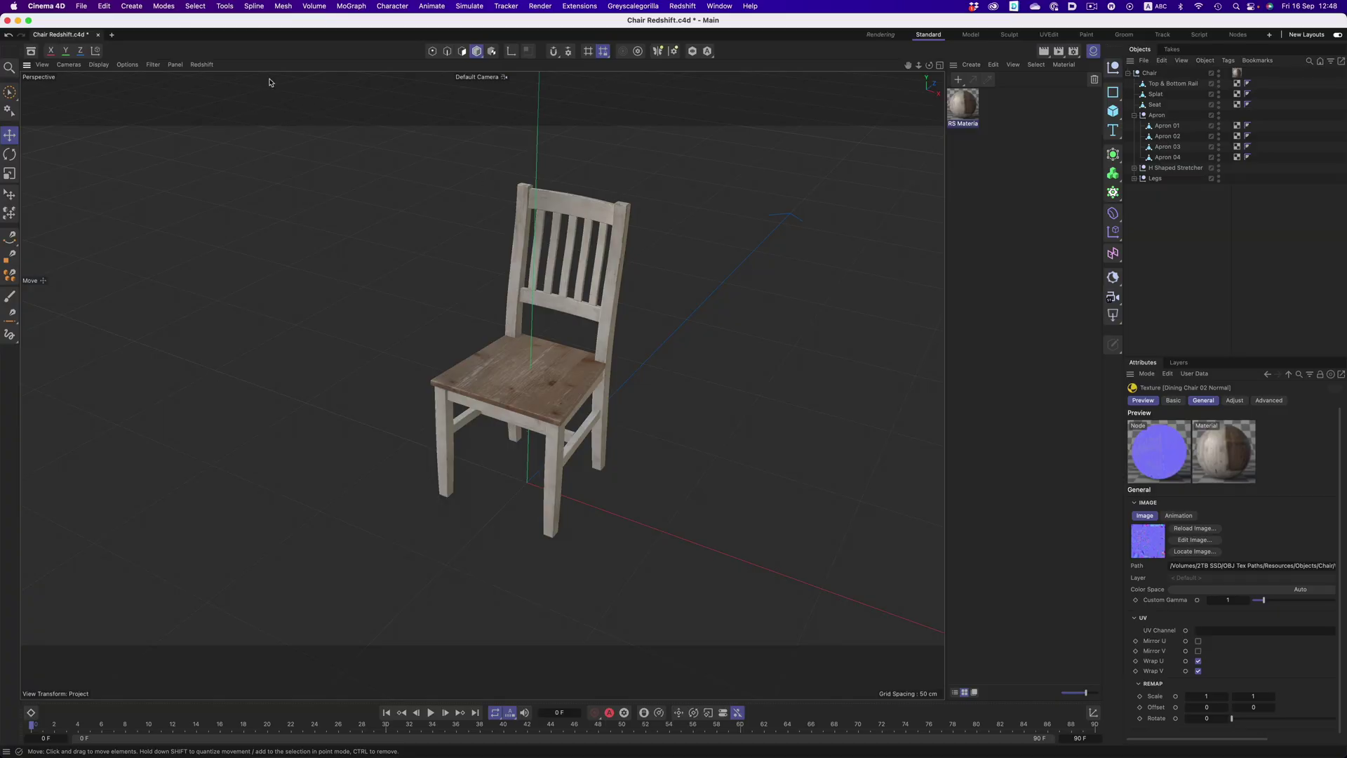
- Export the Redshift chair to the Chair folder as a binary USD file with Bake Materials enabled
{"action": "left_click", "coordinate": [87, 6]}
{"action": "mouse_move", "coordinate": [156, 275]}
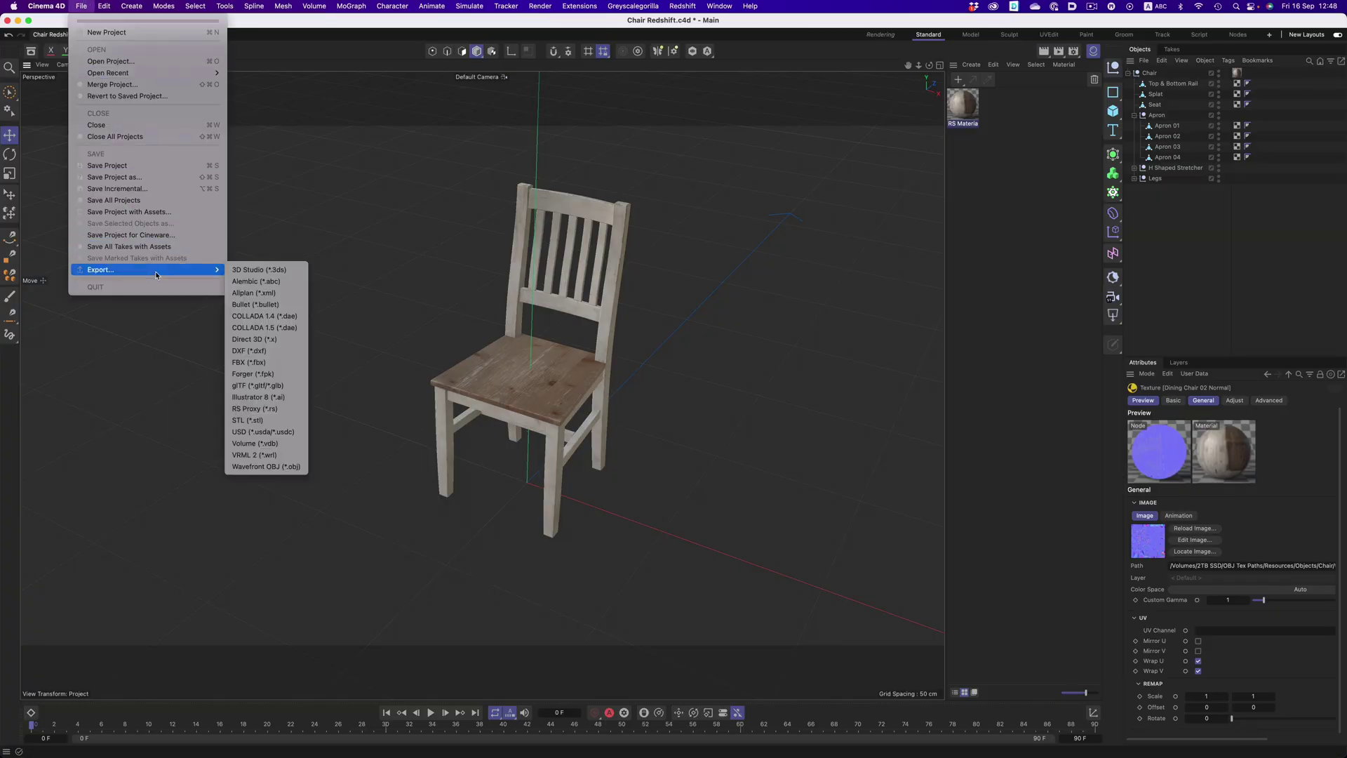
{"action": "left_click", "coordinate": [281, 432]}
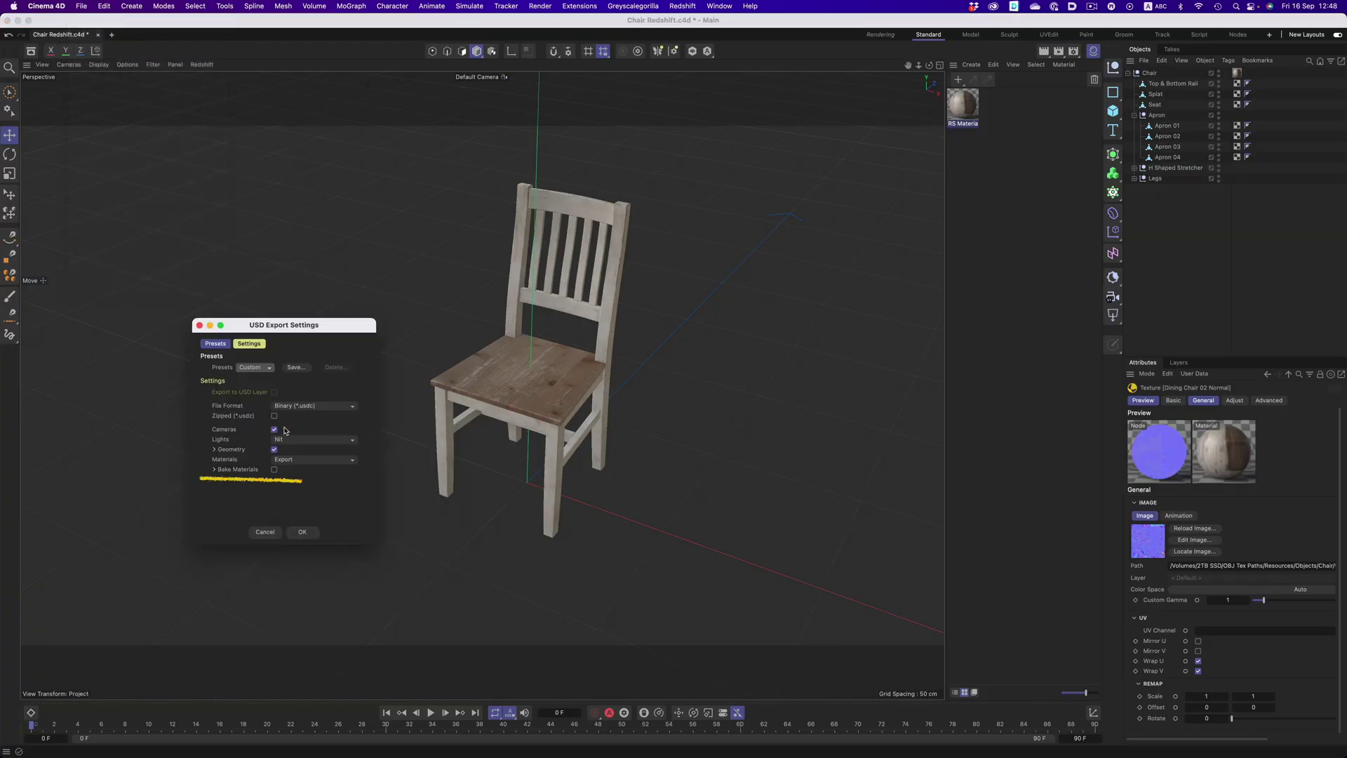
{"action": "left_click", "coordinate": [275, 470]}
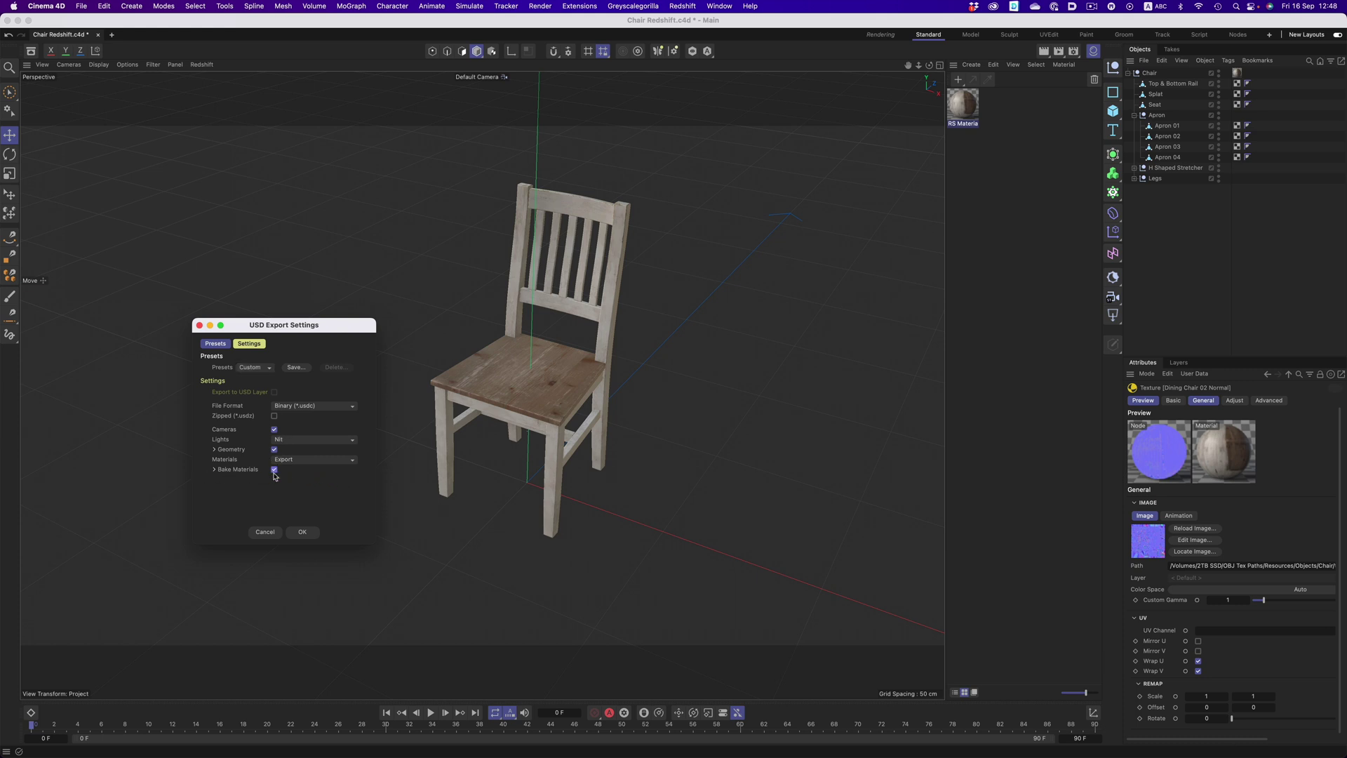
{"action": "left_click", "coordinate": [215, 469]}
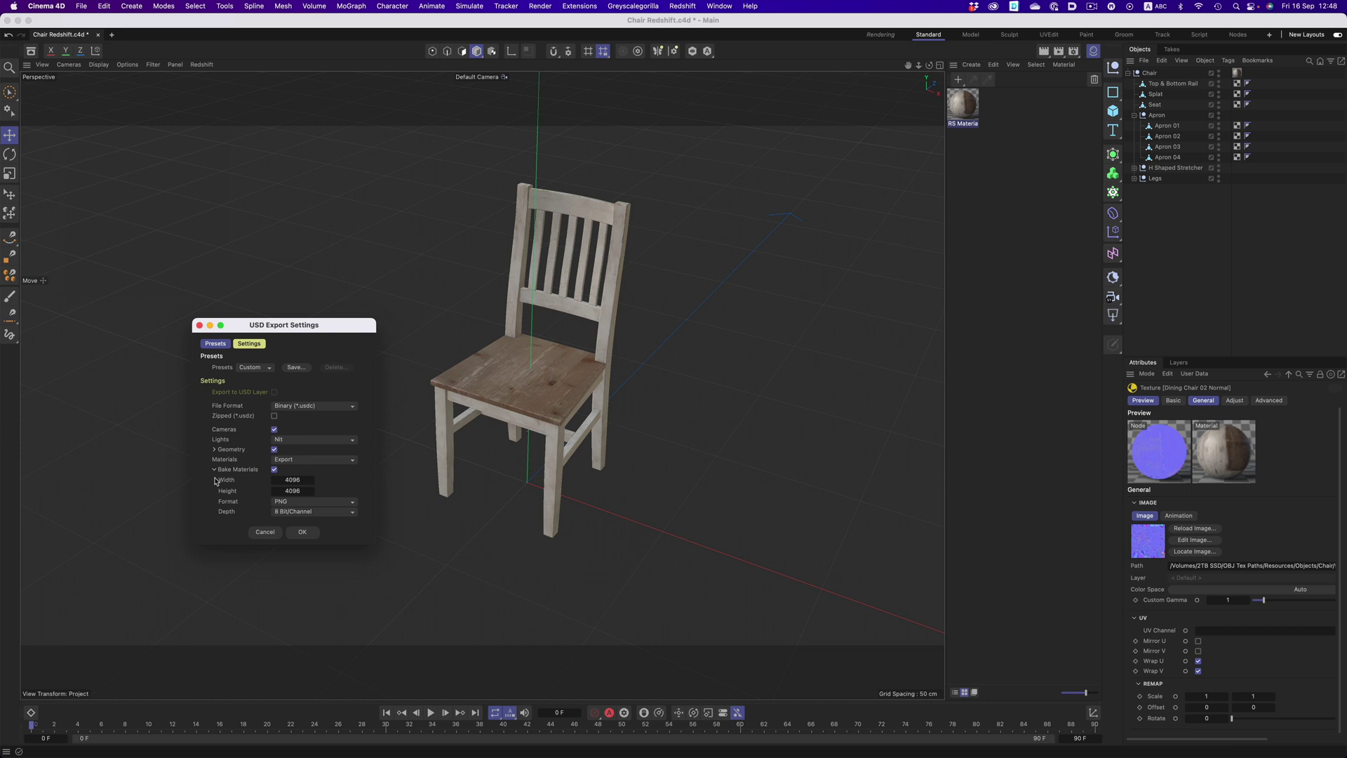
{"action": "left_click", "coordinate": [302, 532]}
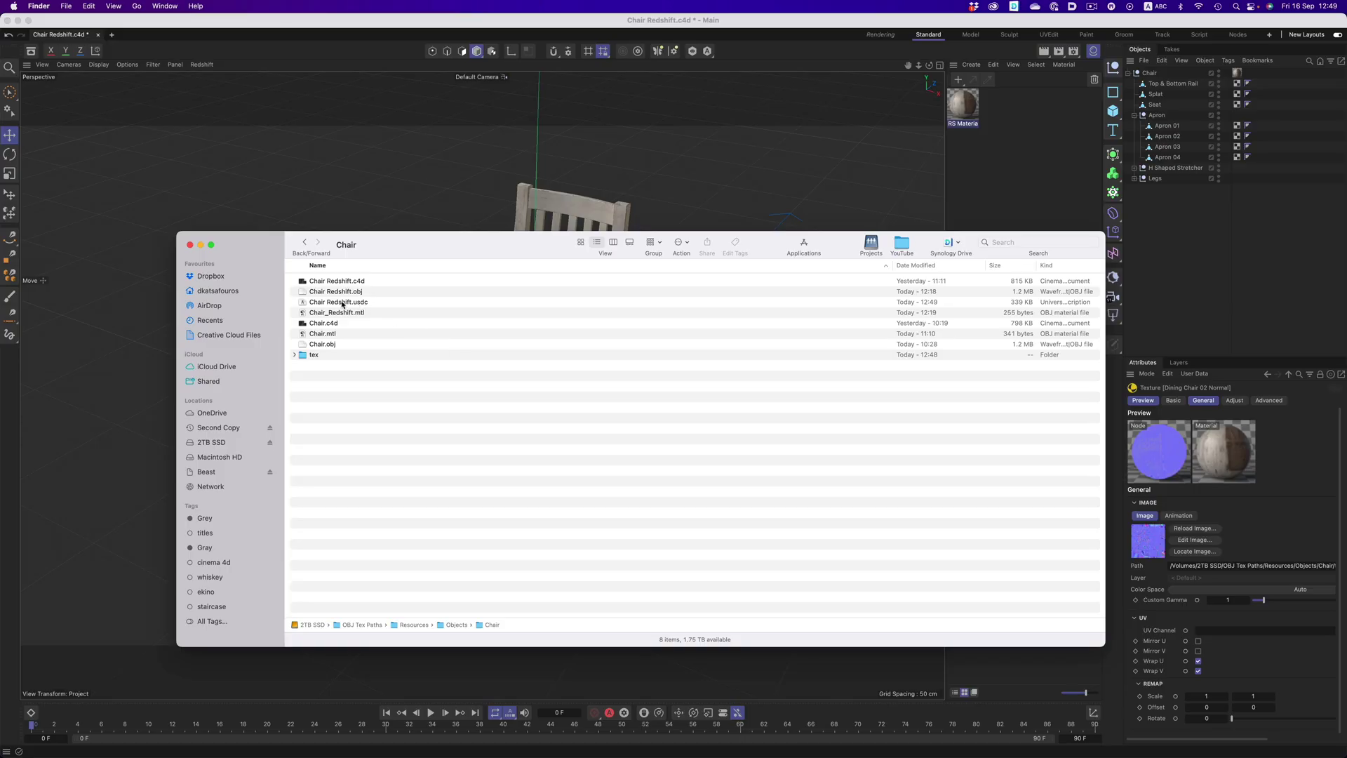
- Import Chair Redshift.usdc from the Chair folder using Redshift as the target and open its RS_Material node graph
{"action": "left_click_drag", "start_coordinate": [341, 304], "coordinate": [489, 177]}
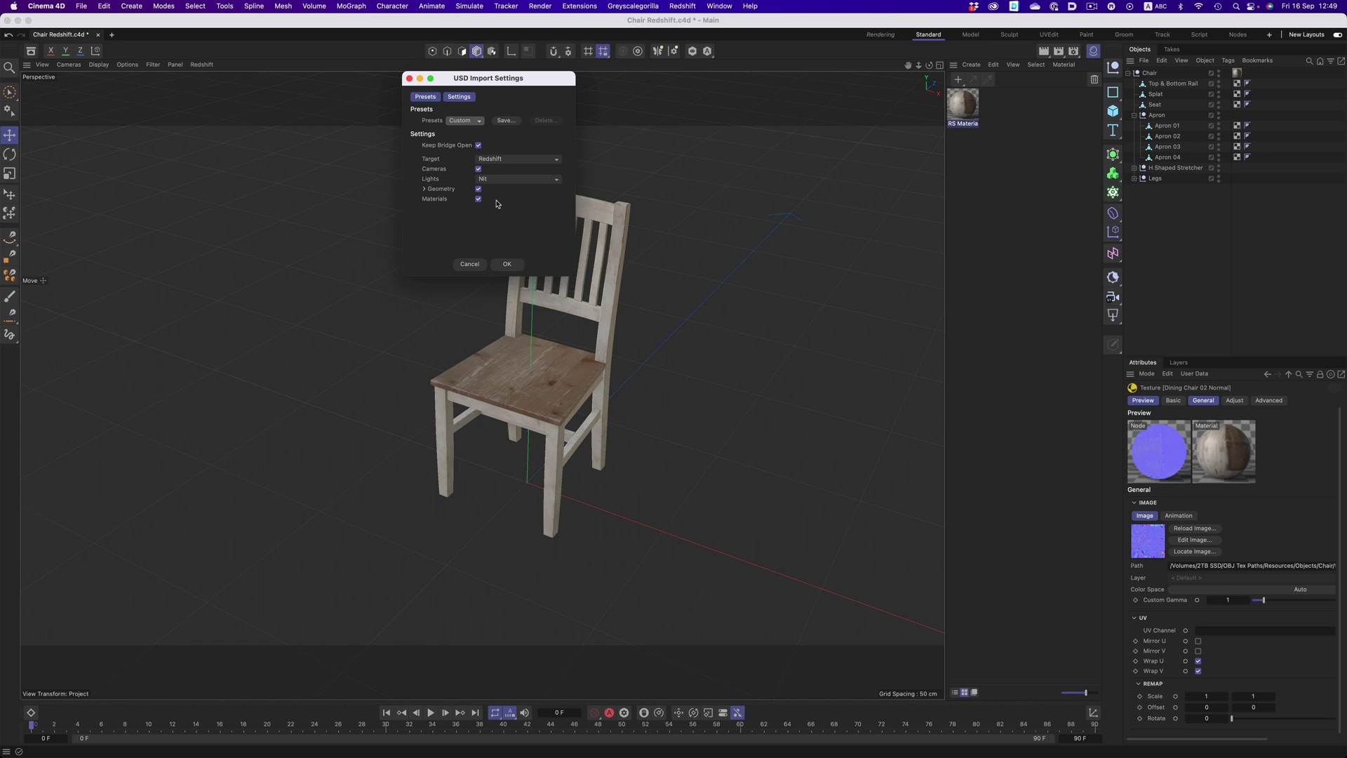
{"action": "left_click", "coordinate": [507, 264]}
{"action": "double_click", "coordinate": [963, 104]}
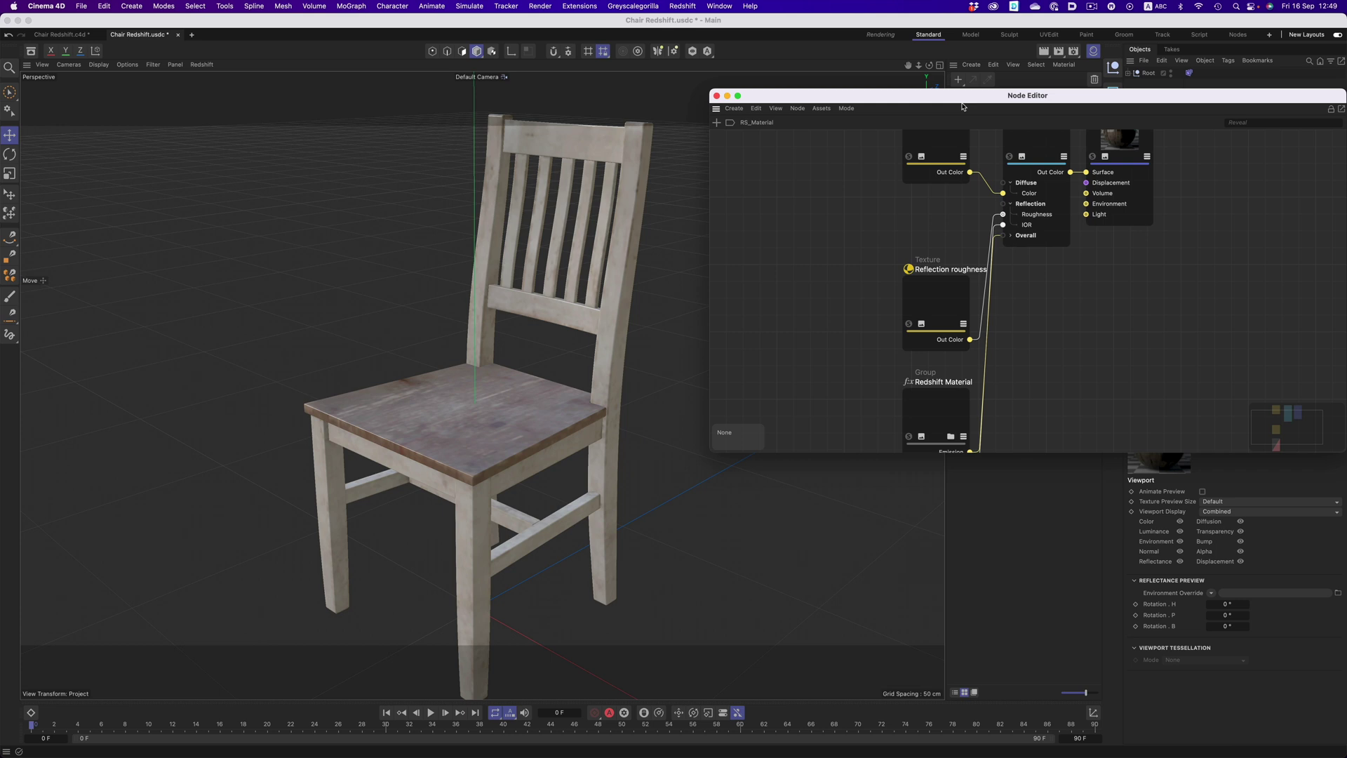
{"action": "scroll", "coordinate": [870, 233], "scroll_direction": "down", "scroll_amount": 3}
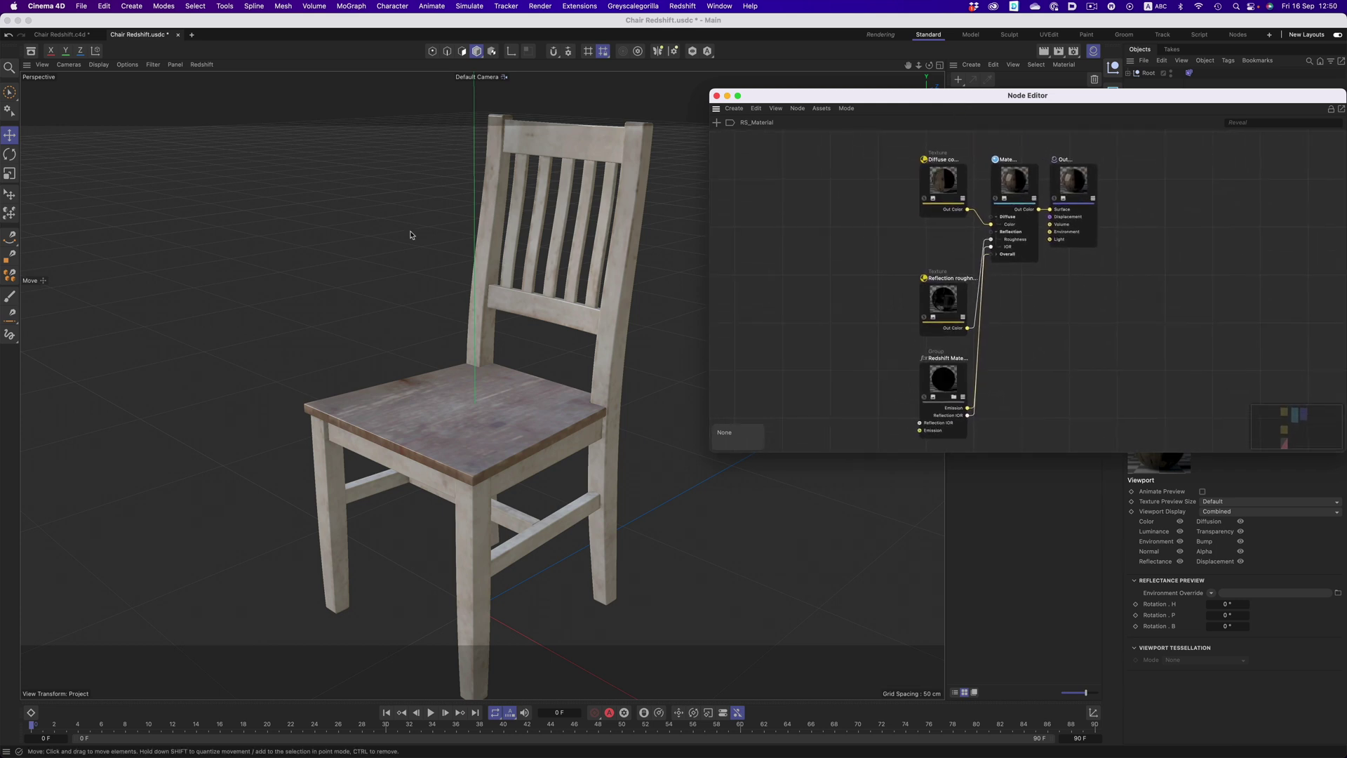
- Switch to the original Chair Redshift.c4d project and open its RS Material node graph to compare the texture nodes
{"action": "key", "text": "v"}
{"action": "left_click", "coordinate": [414, 286]}
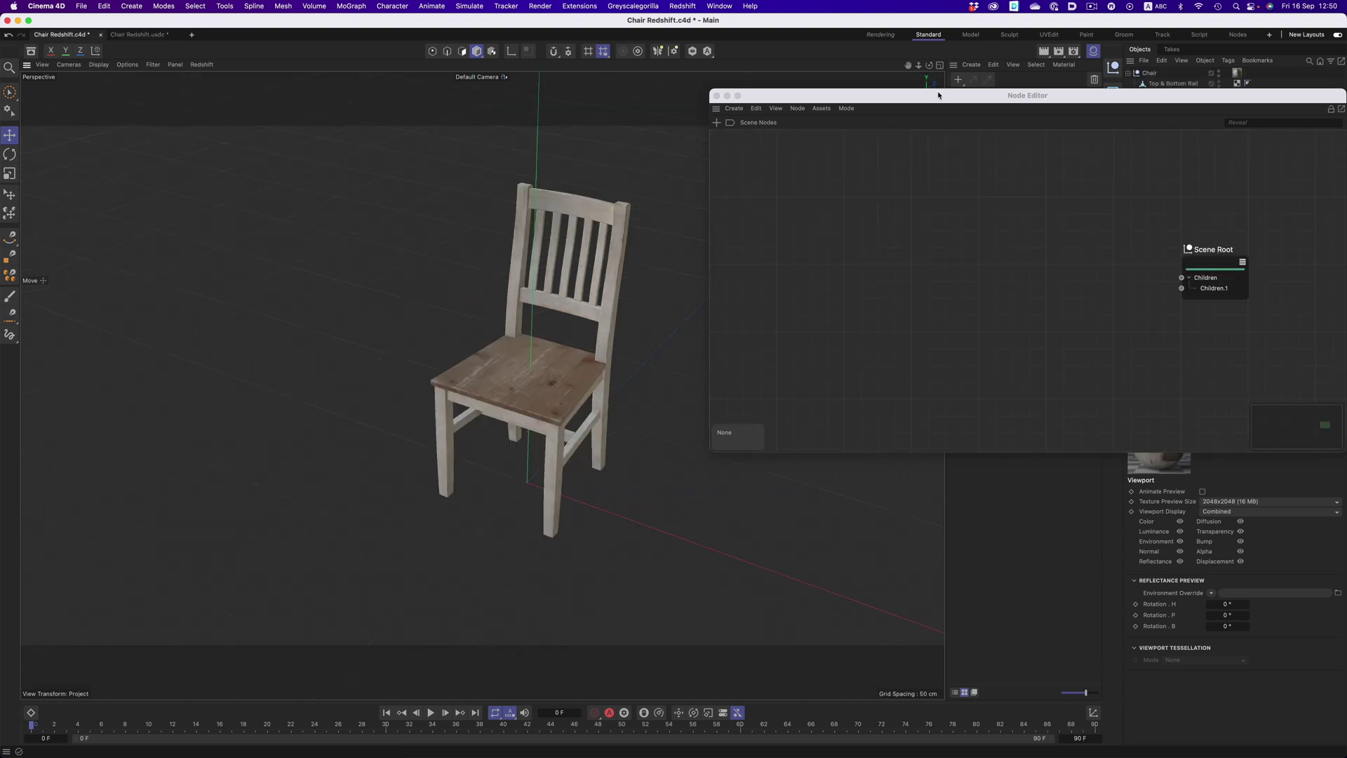
{"action": "left_click_drag", "start_coordinate": [938, 93], "coordinate": [887, 176]}
{"action": "double_click", "coordinate": [964, 105]}
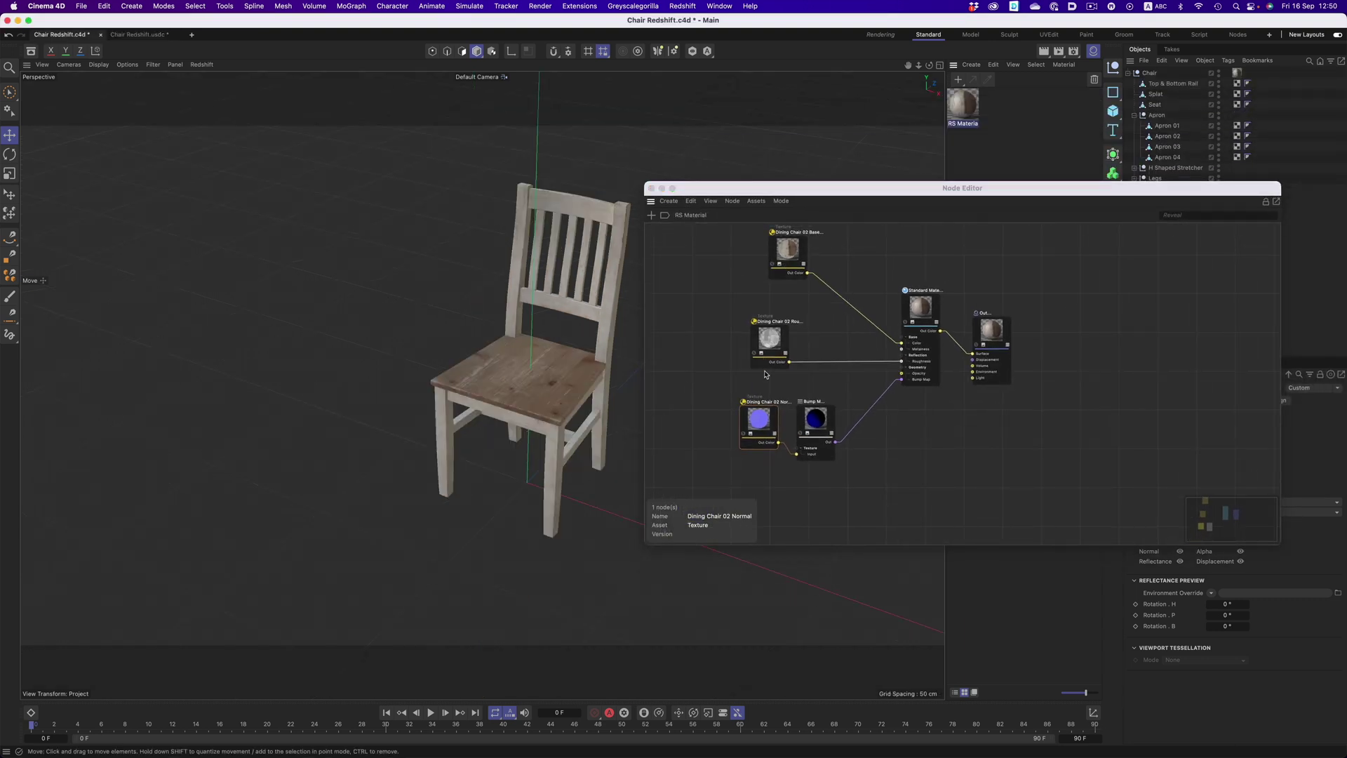
- Return to the Chair Redshift.usdc project and spread out the Reflection roughness and Redshift Material nodes in its material graph
{"action": "key", "text": "v"}
{"action": "mouse_move", "coordinate": [846, 311]}
{"action": "left_click", "coordinate": [851, 336]}
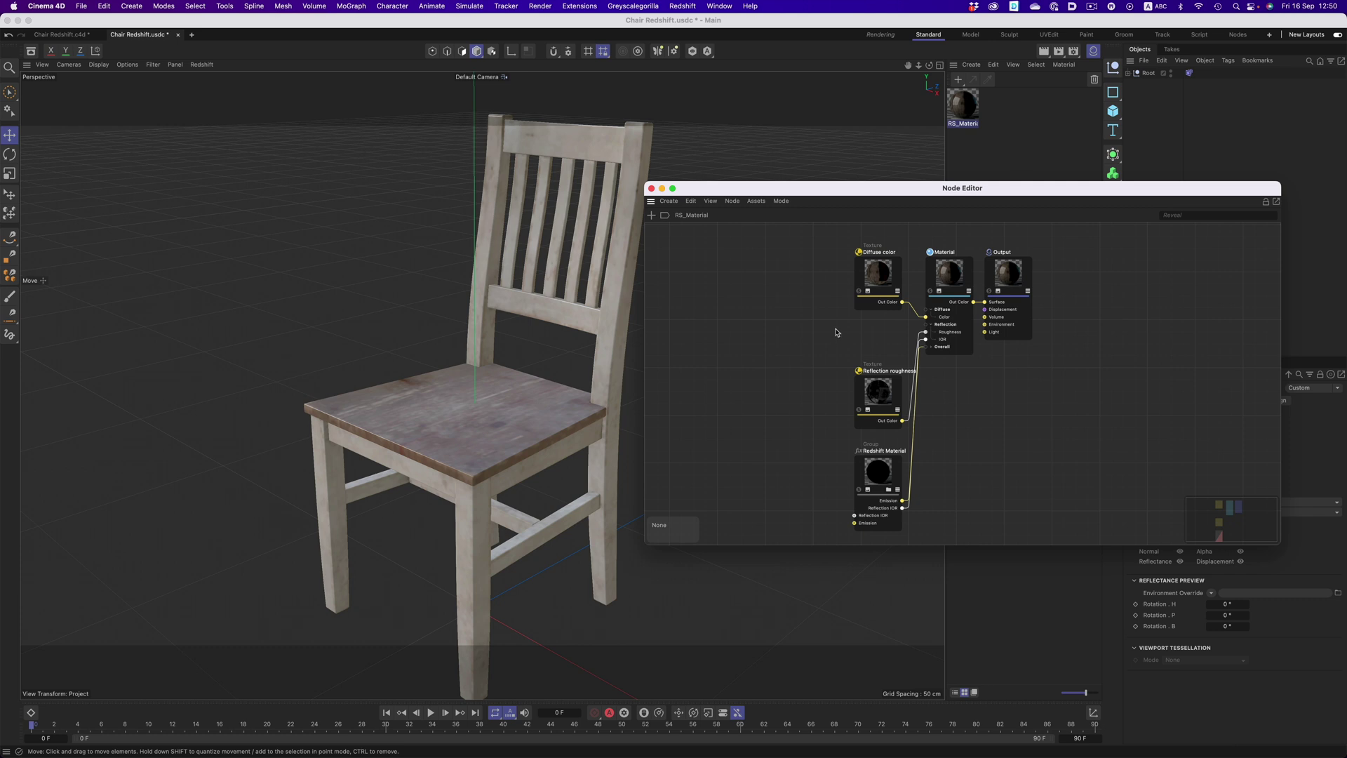
{"action": "key", "text": "h"}
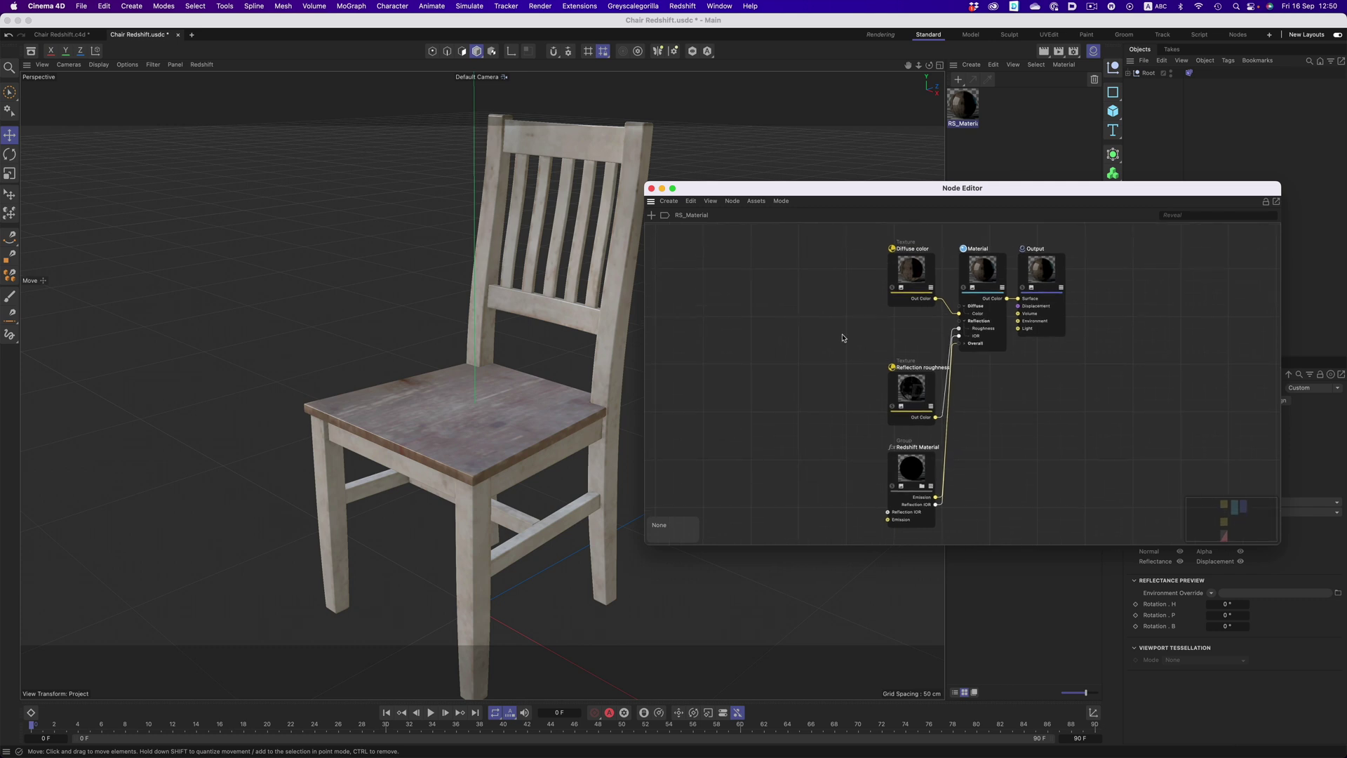
{"action": "left_click_drag", "start_coordinate": [905, 379], "coordinate": [864, 346]}
{"action": "left_click_drag", "start_coordinate": [915, 468], "coordinate": [806, 416]}
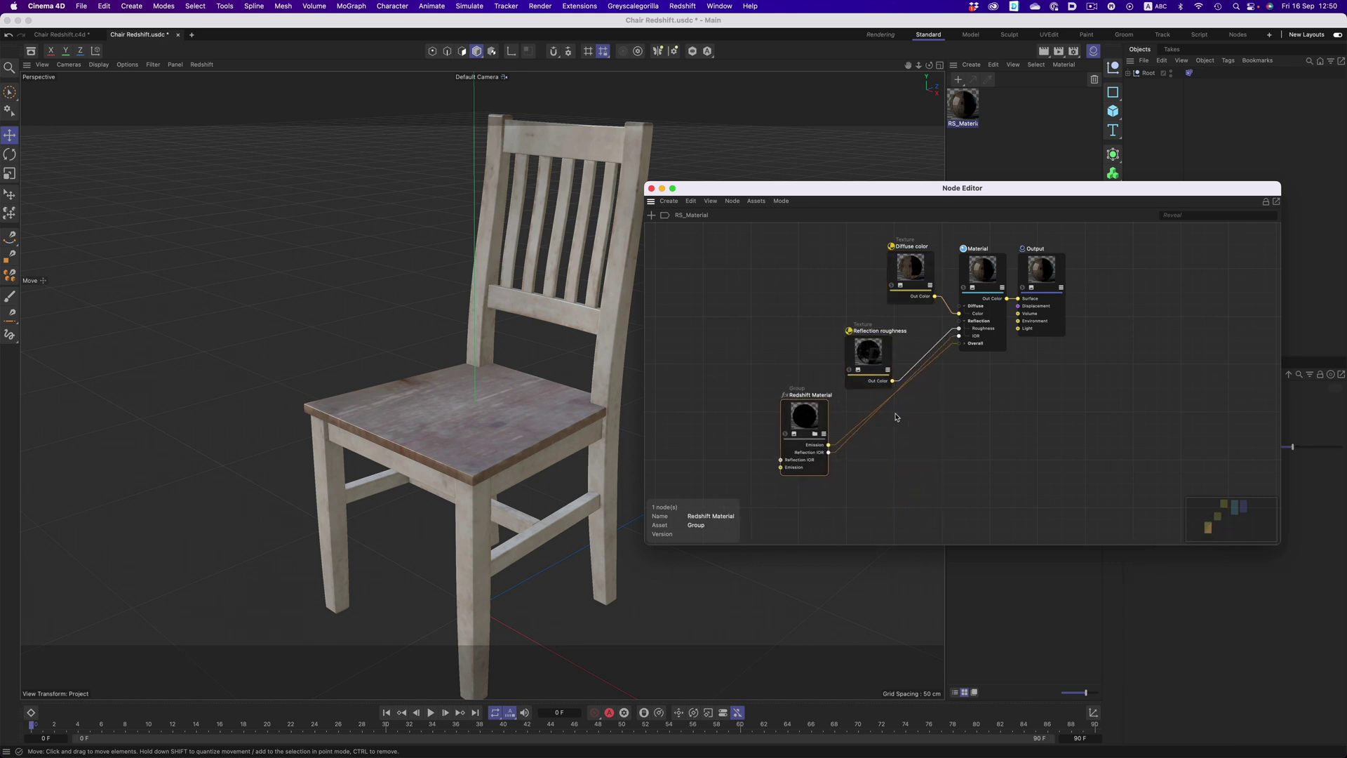